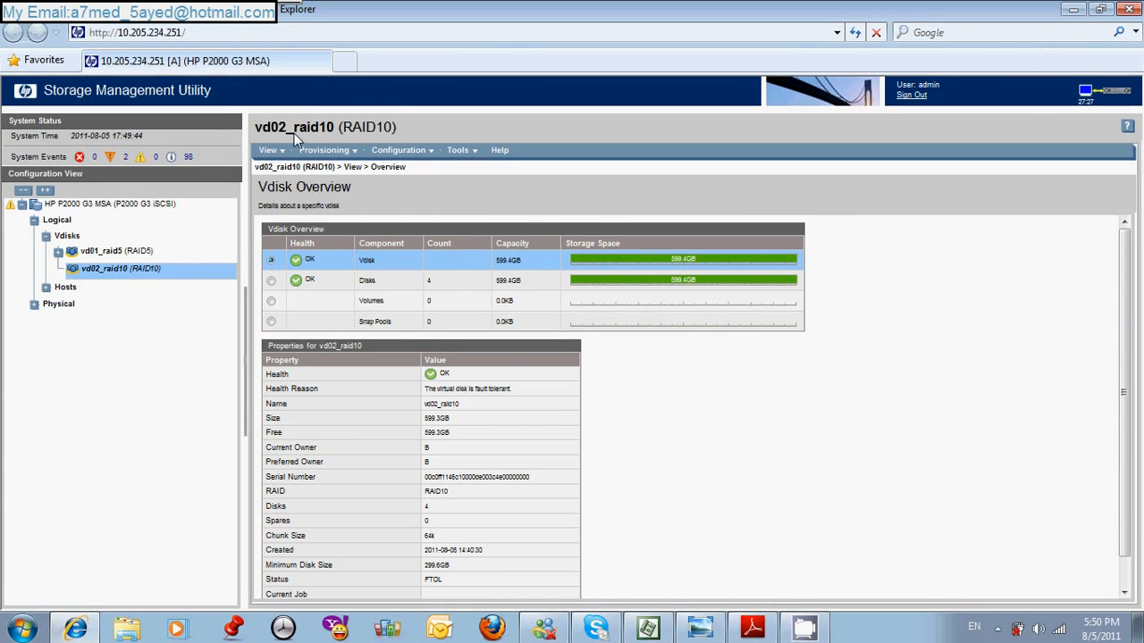
- Open the Expand Vdisk tool for the vd02_raid10 virtual disk
left_click(132, 204)
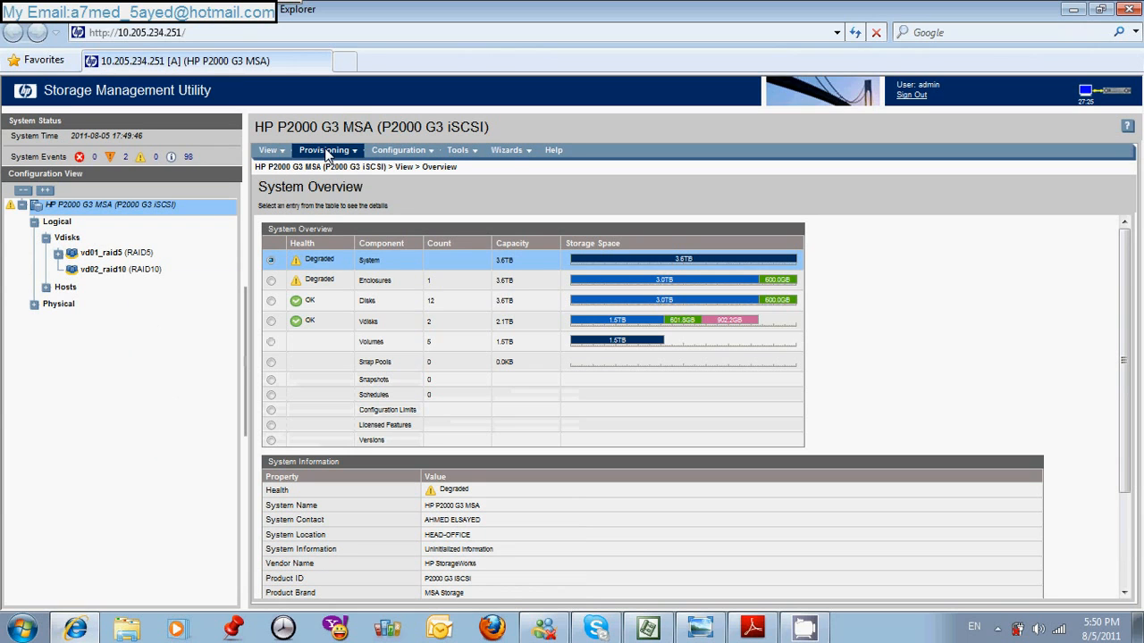
left_click(327, 152)
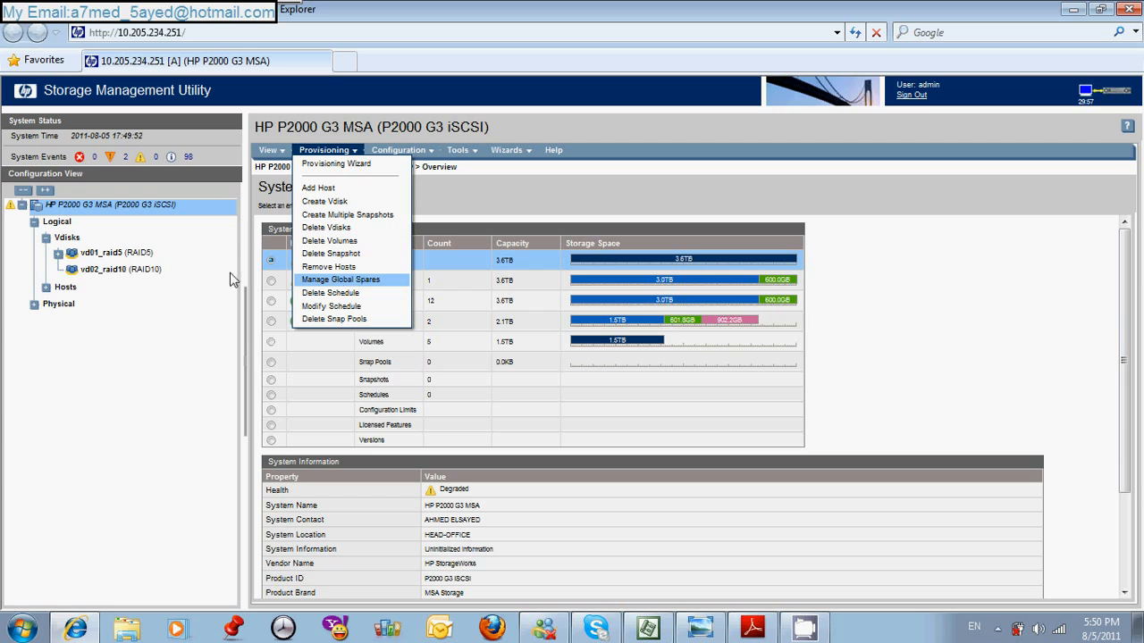
left_click(139, 271)
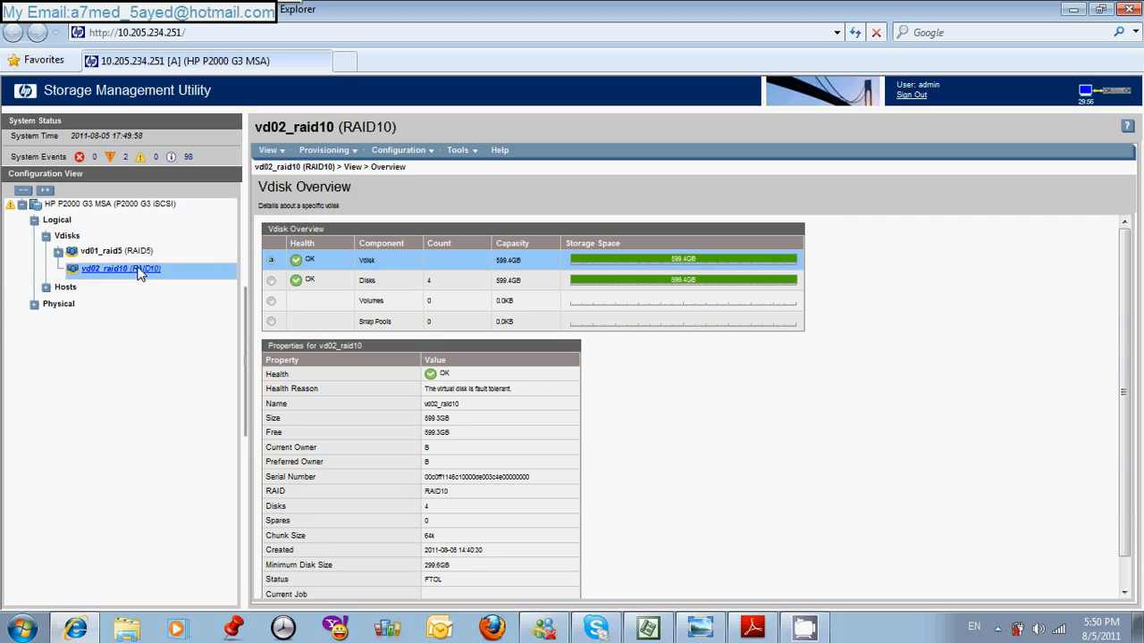
right_click(139, 273)
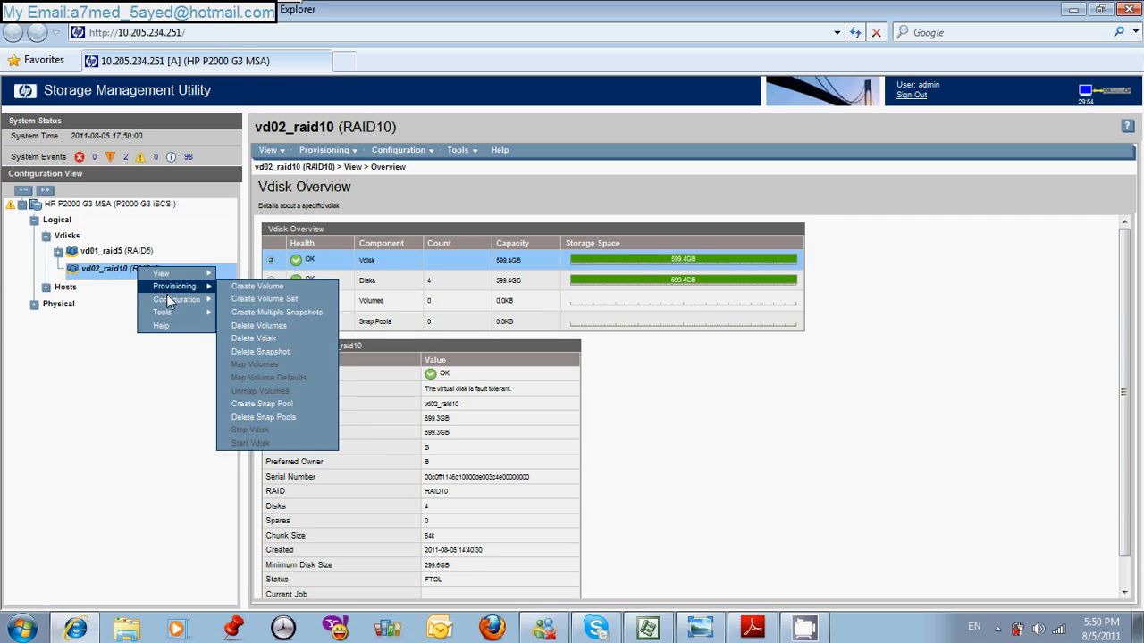
mouse_move(187, 310)
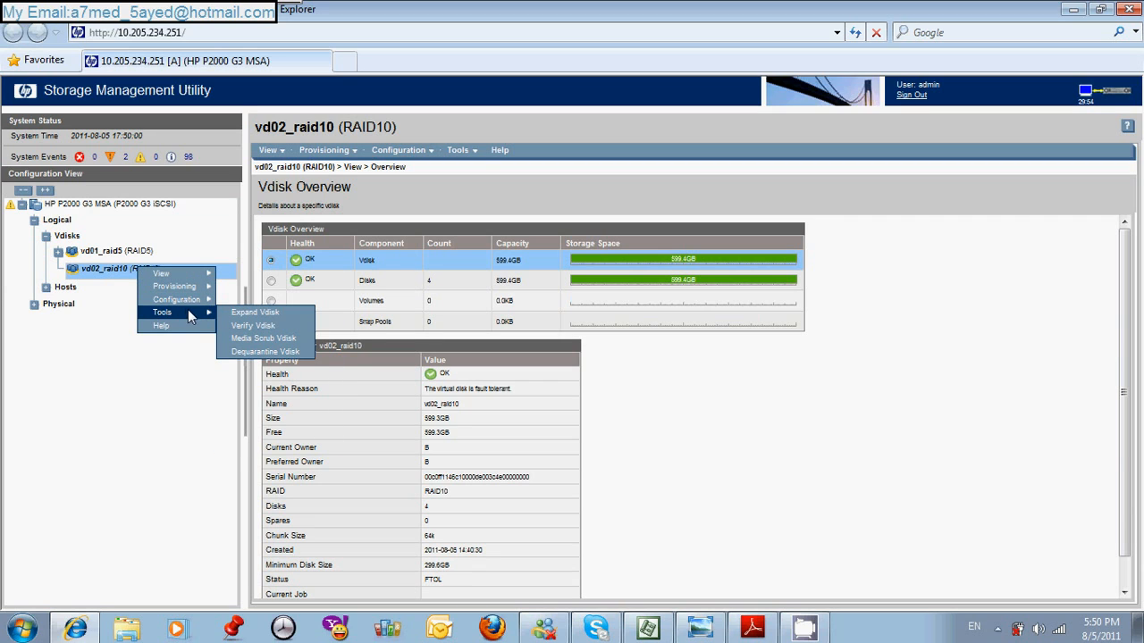
left_click(254, 313)
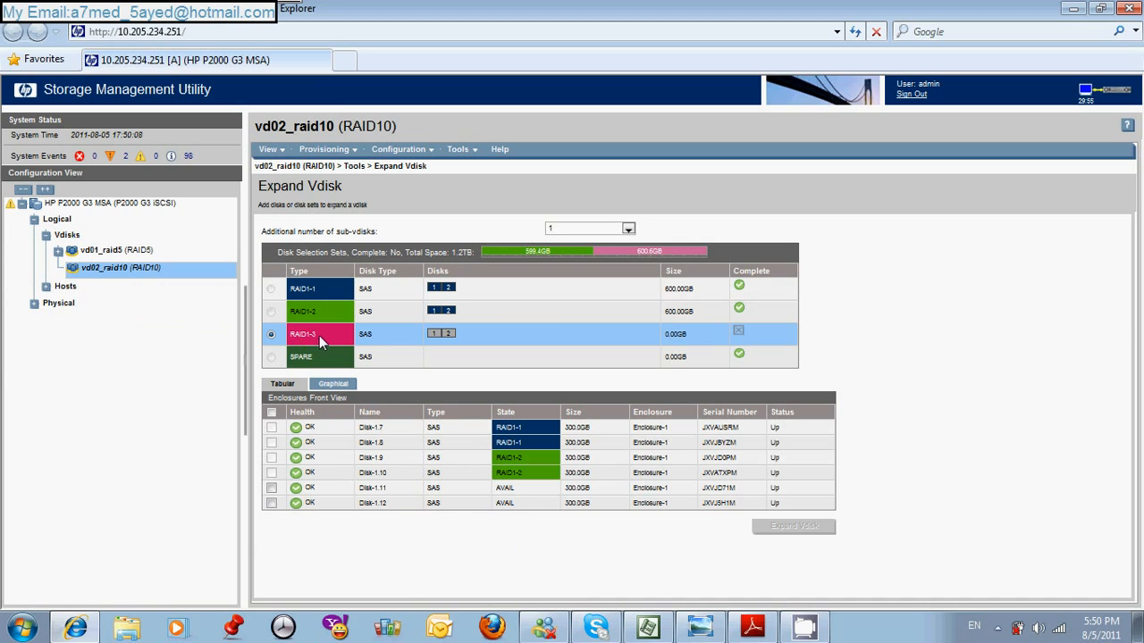
- Expand vd02_raid10 with one additional RAID1 sub-vdisk made of Disk-1.11 and Disk-1.12
left_click(272, 488)
left_click(272, 503)
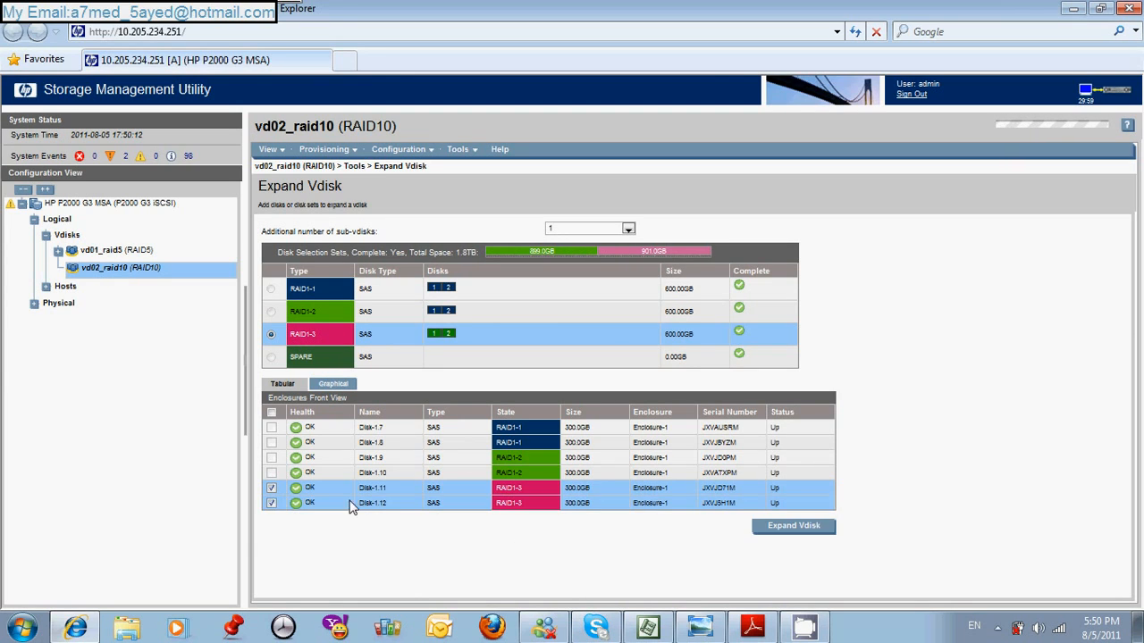
left_click(795, 526)
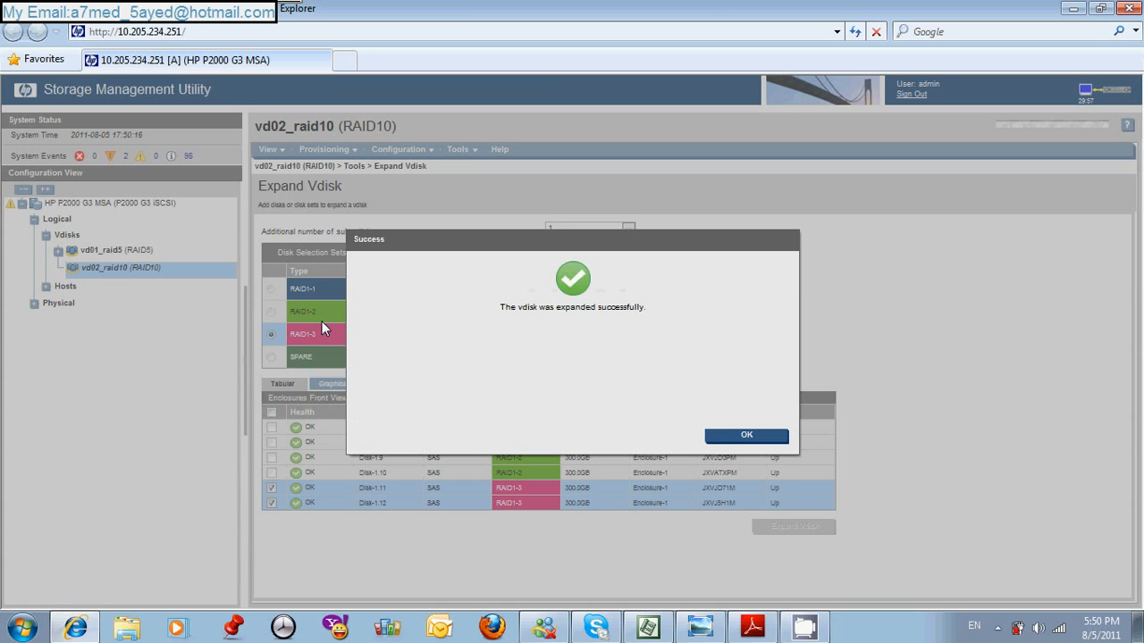
left_click(732, 435)
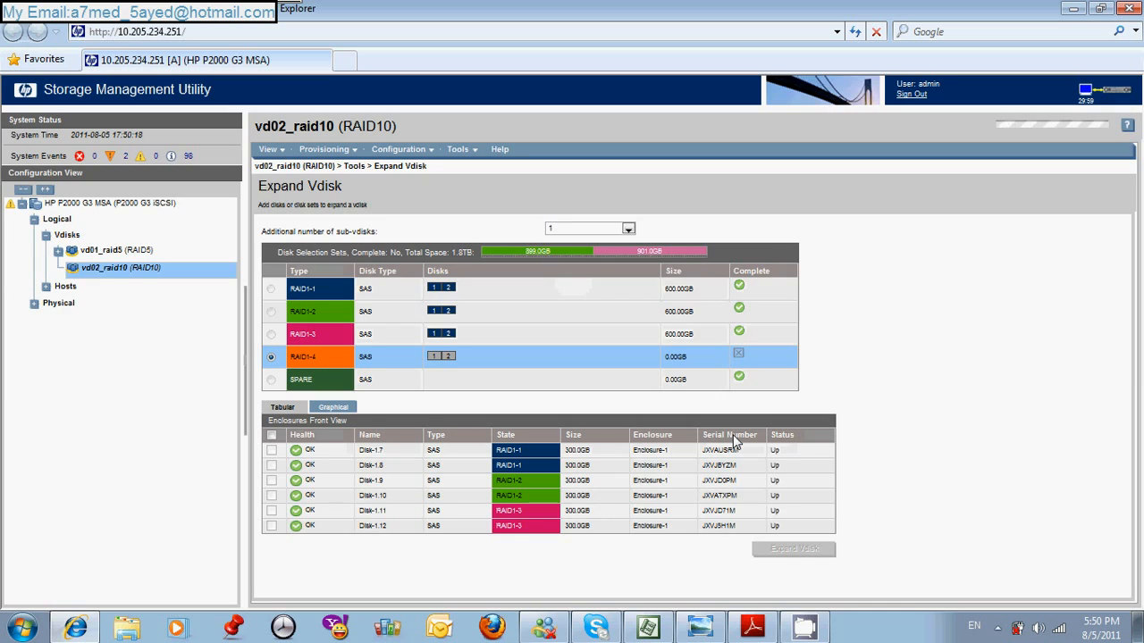
- Switch to Microsoft Project, collapse task 8, and expand task 9 down to the Commands For Configure The Storage subtasks
left_click(649, 630)
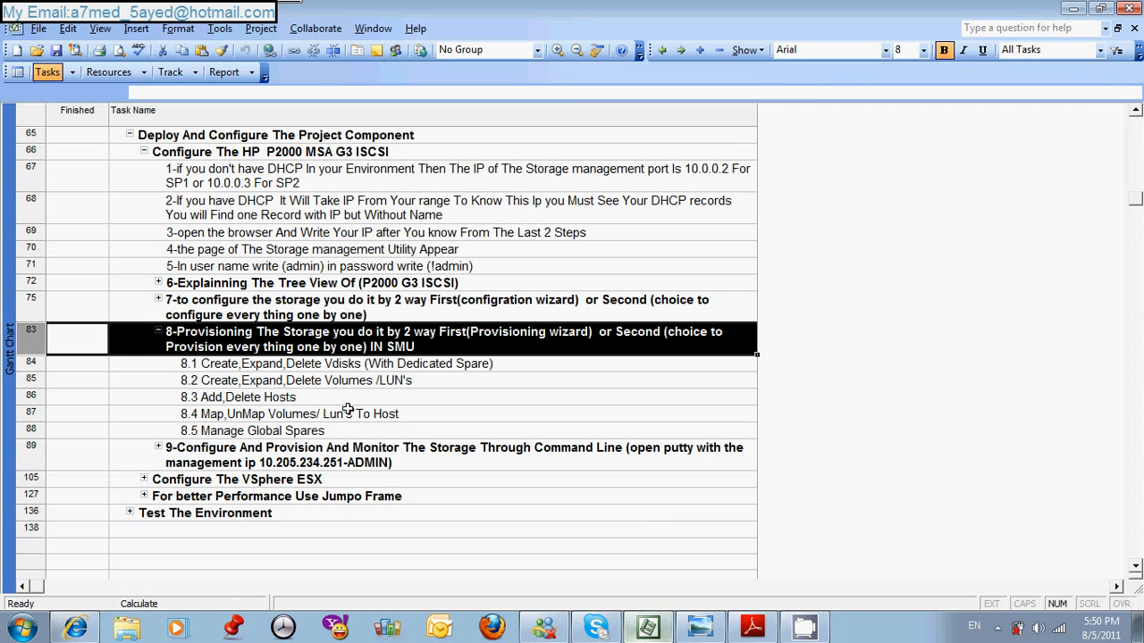
left_click(162, 331)
left_click(158, 365)
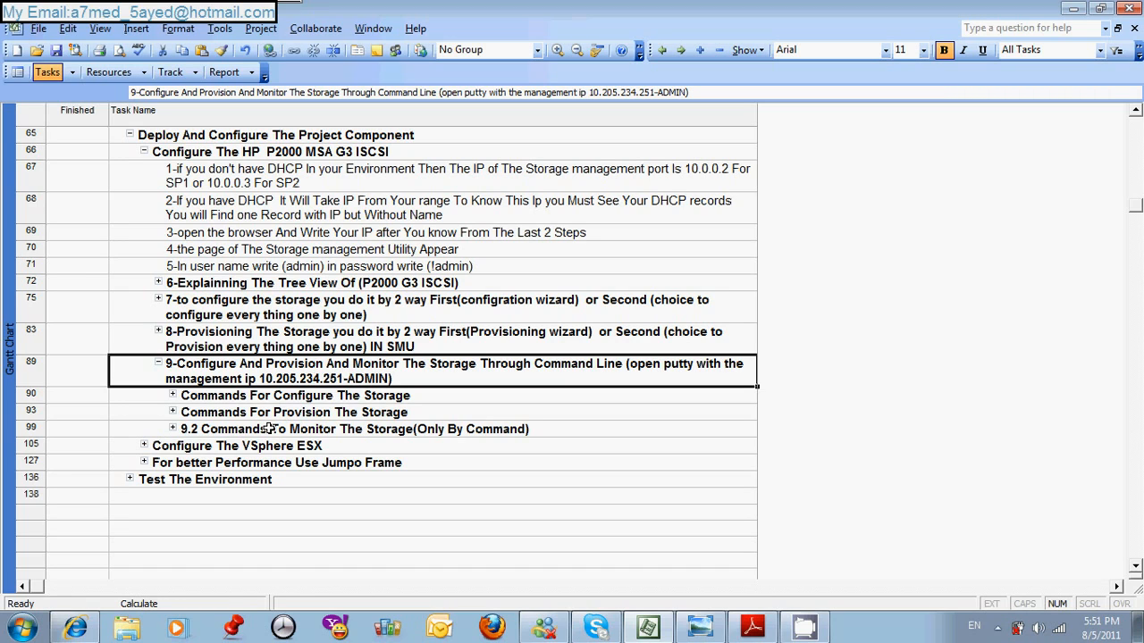
left_click(174, 397)
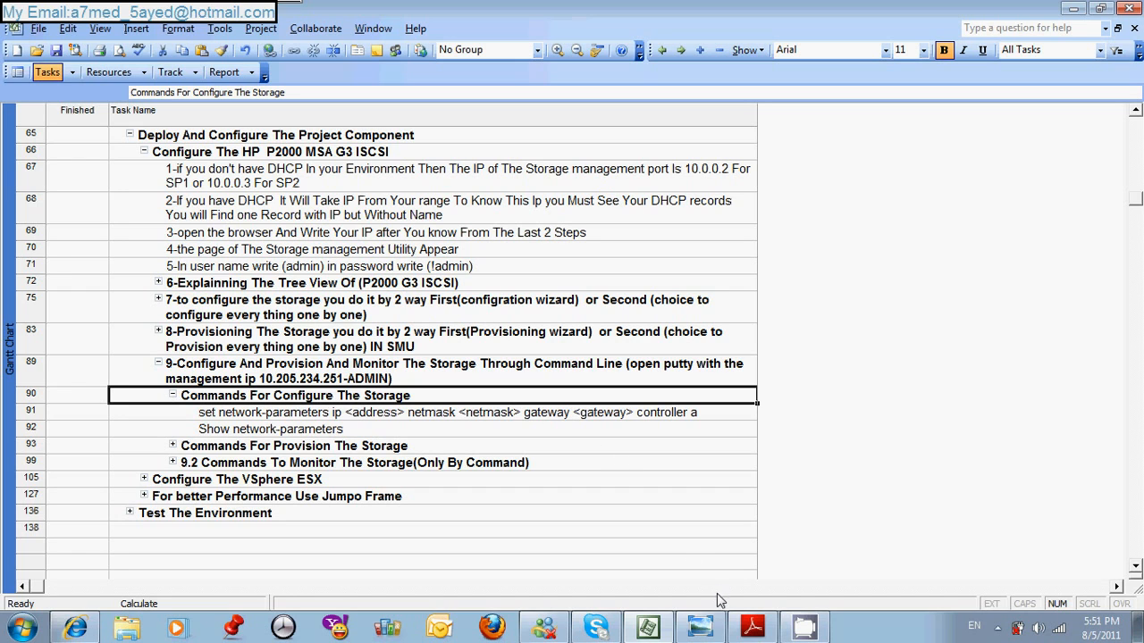
- Switch to Adobe Reader and examine the alphabetical list of commands in the HP P2000 G3 MSA CLI Reference Guide
left_click(751, 630)
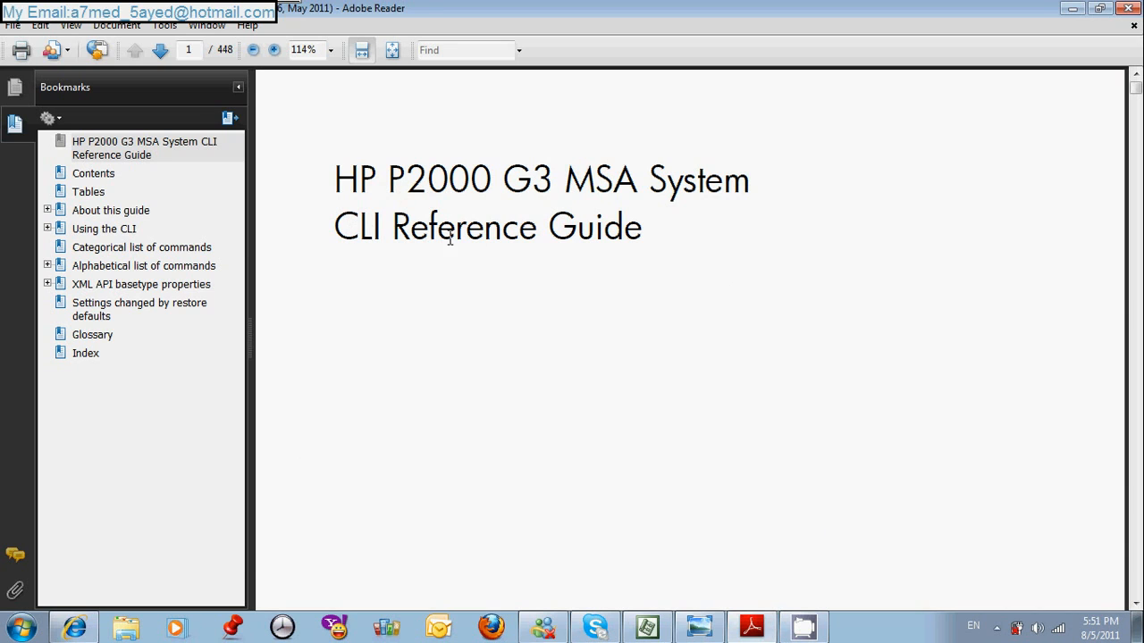
left_click(49, 266)
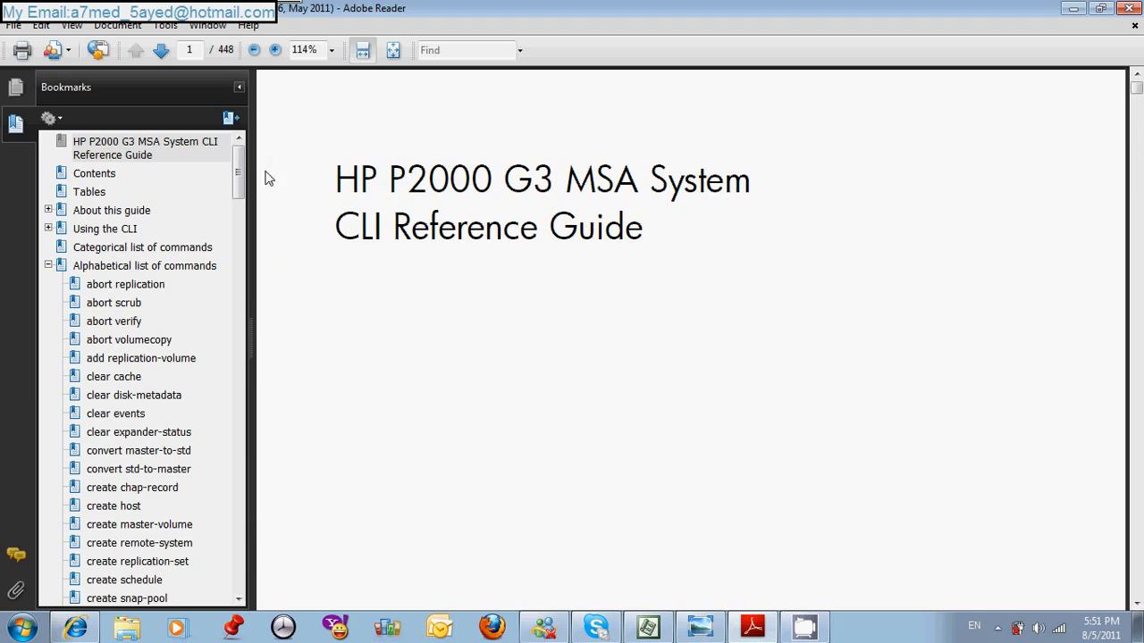
left_click_drag(244, 164, 467, 112)
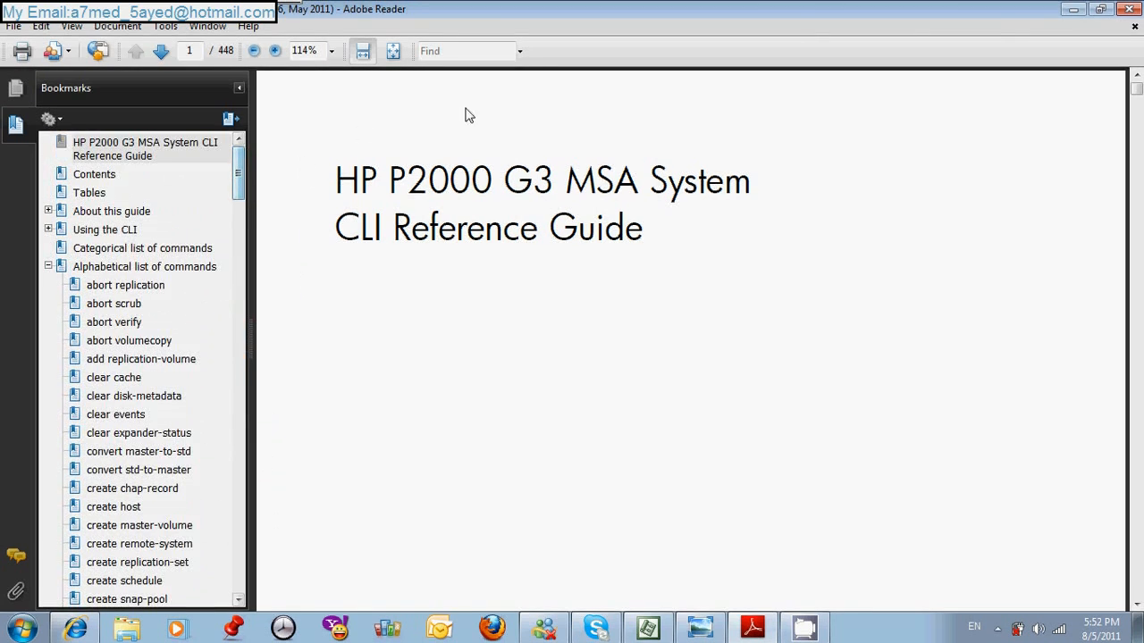
left_click(1072, 18)
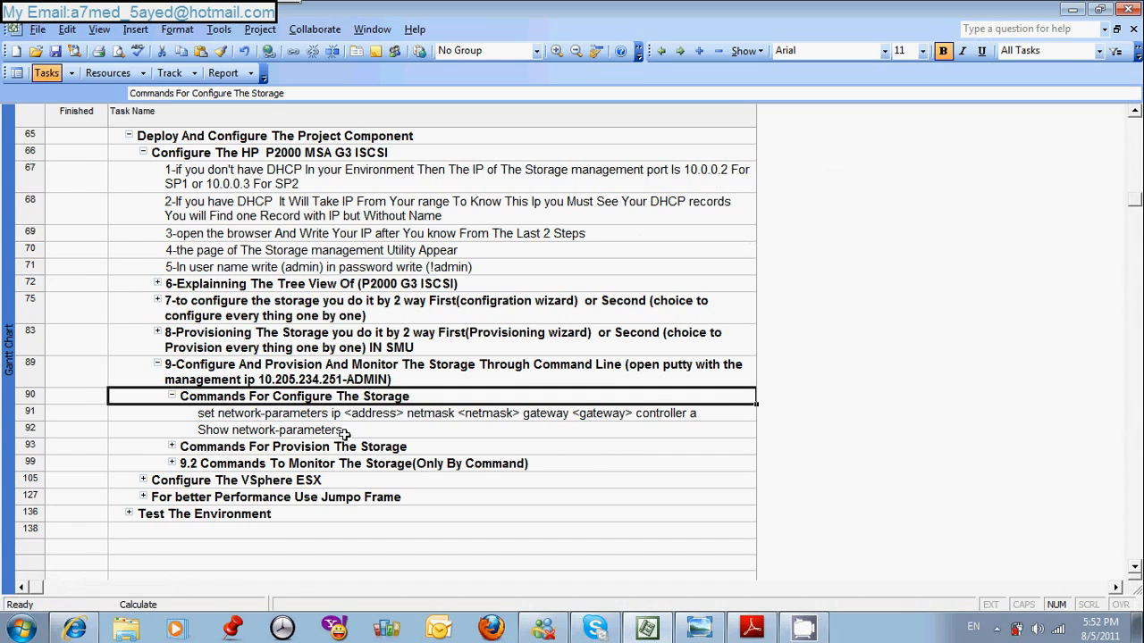
- Launch PuTTY from the desktop and open an SSH session to 10.205.234.251
left_click(231, 415)
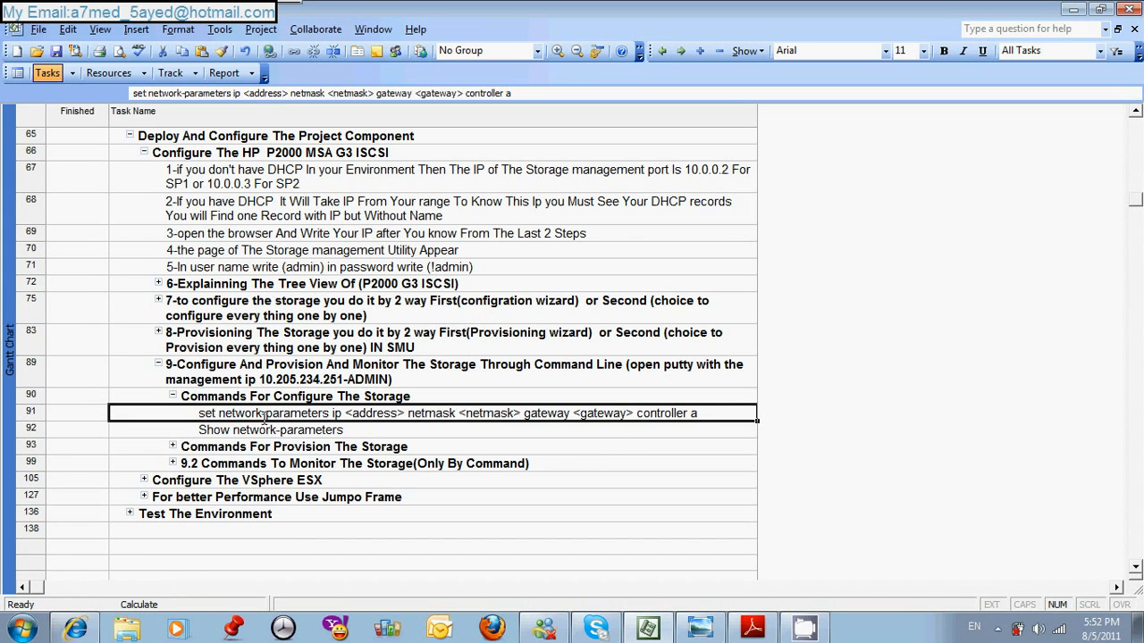
left_click(1073, 9)
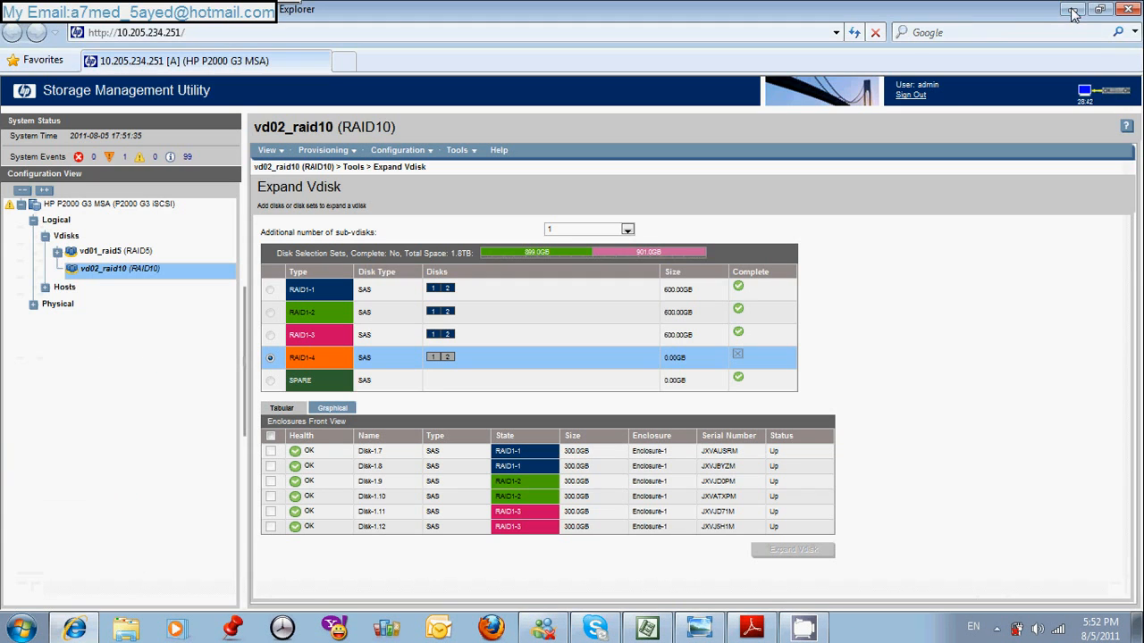
left_click(1072, 9)
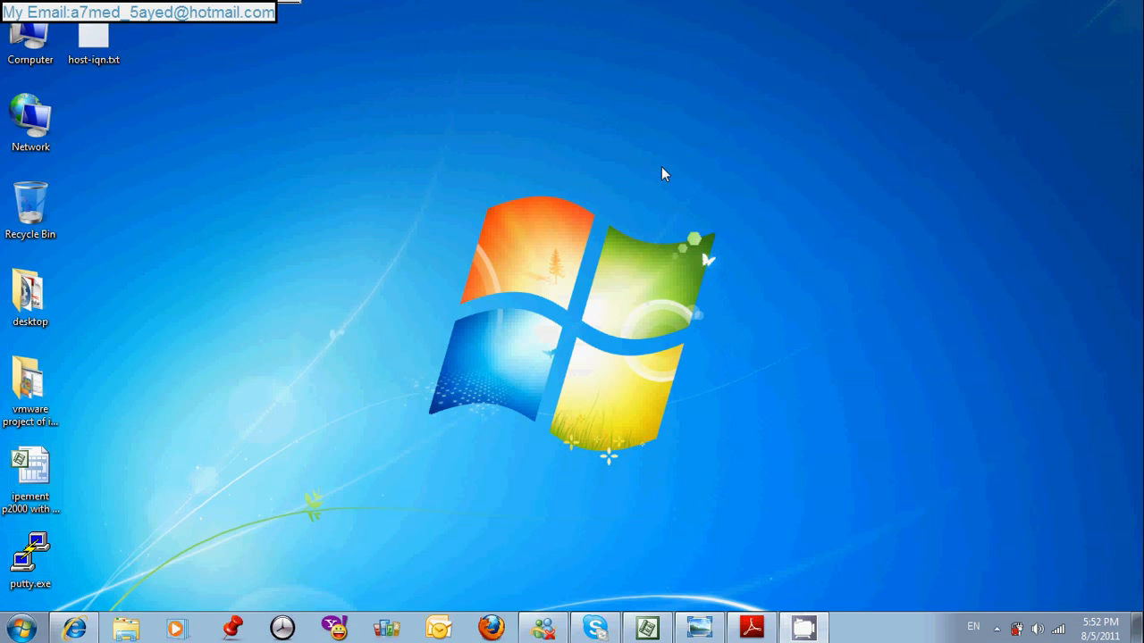
double_click(32, 558)
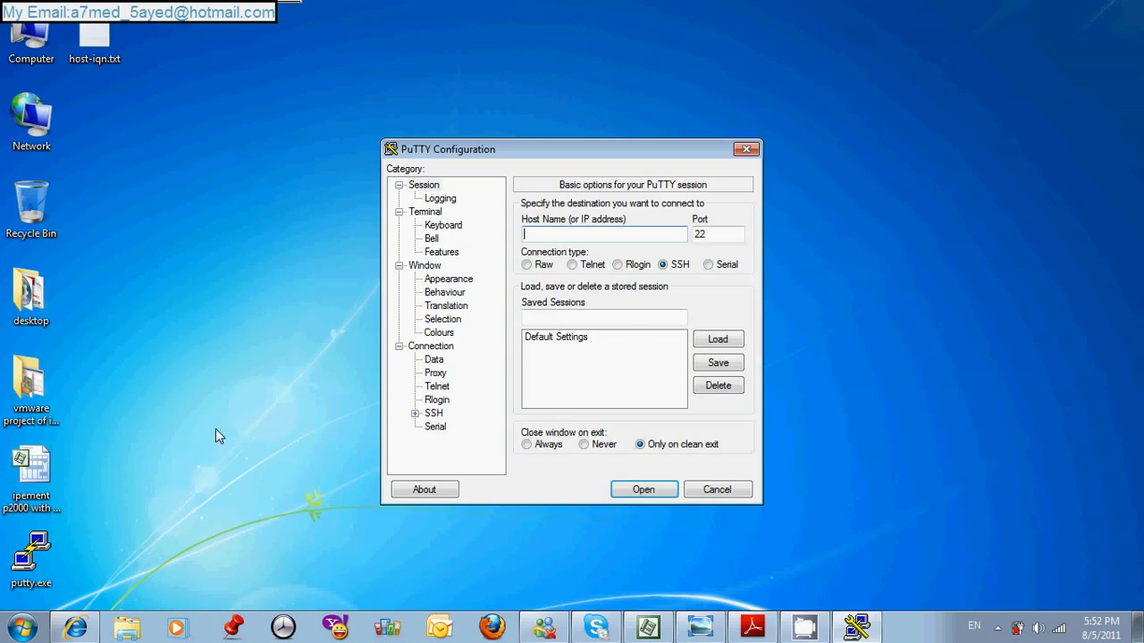
type("10.205.23")
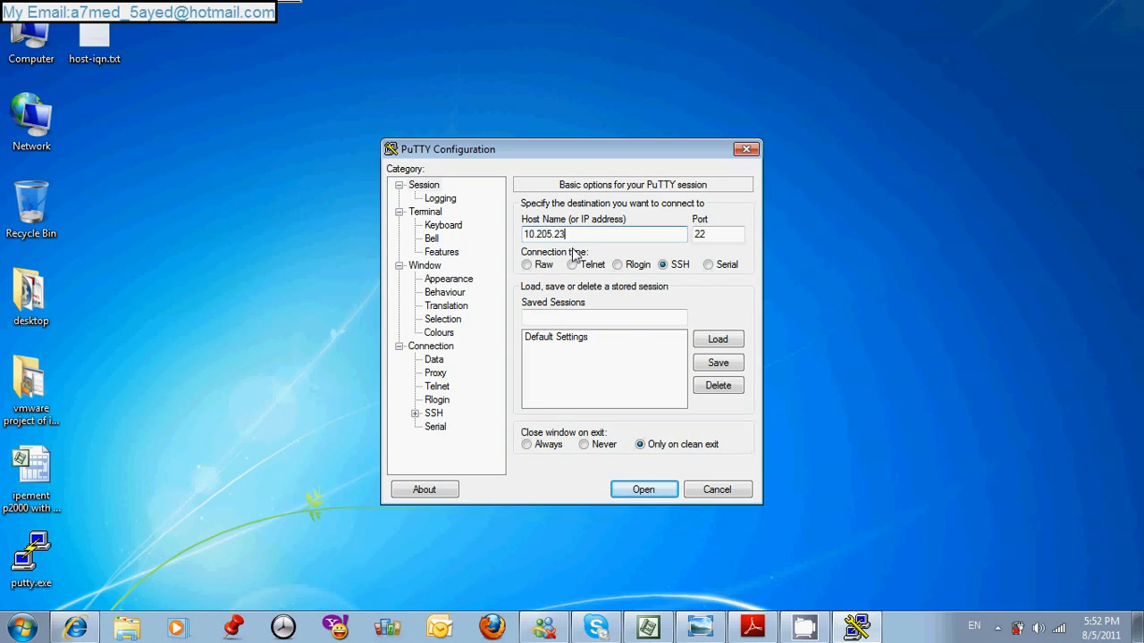
type("4.251")
key("Return")
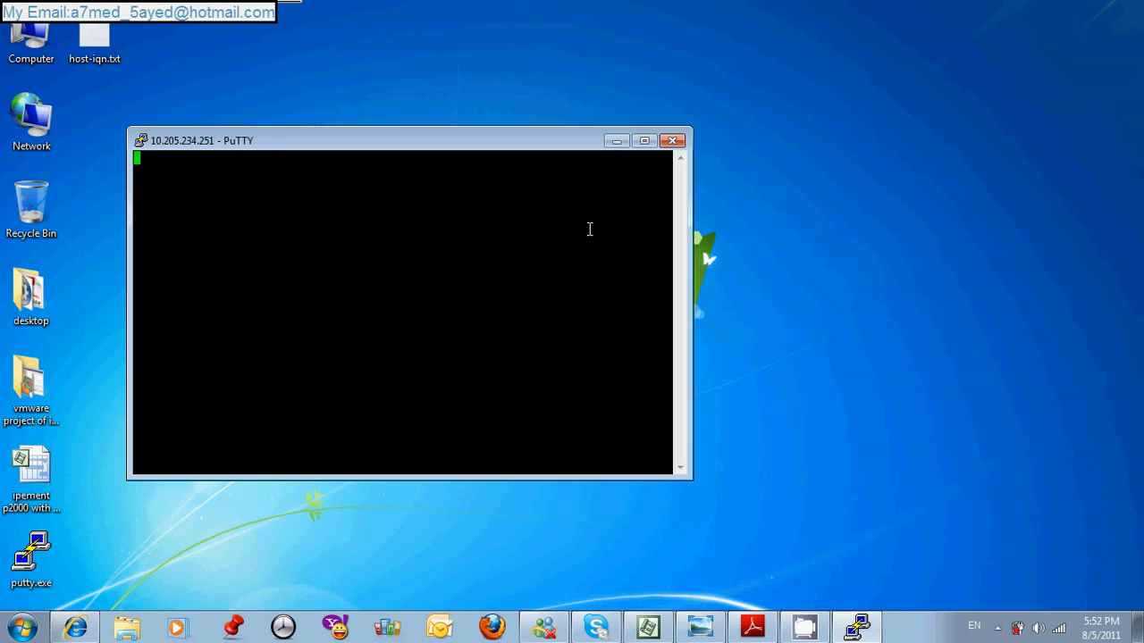
- Log in to the storage command line as admin with the account password
type("admin")
key("Return")
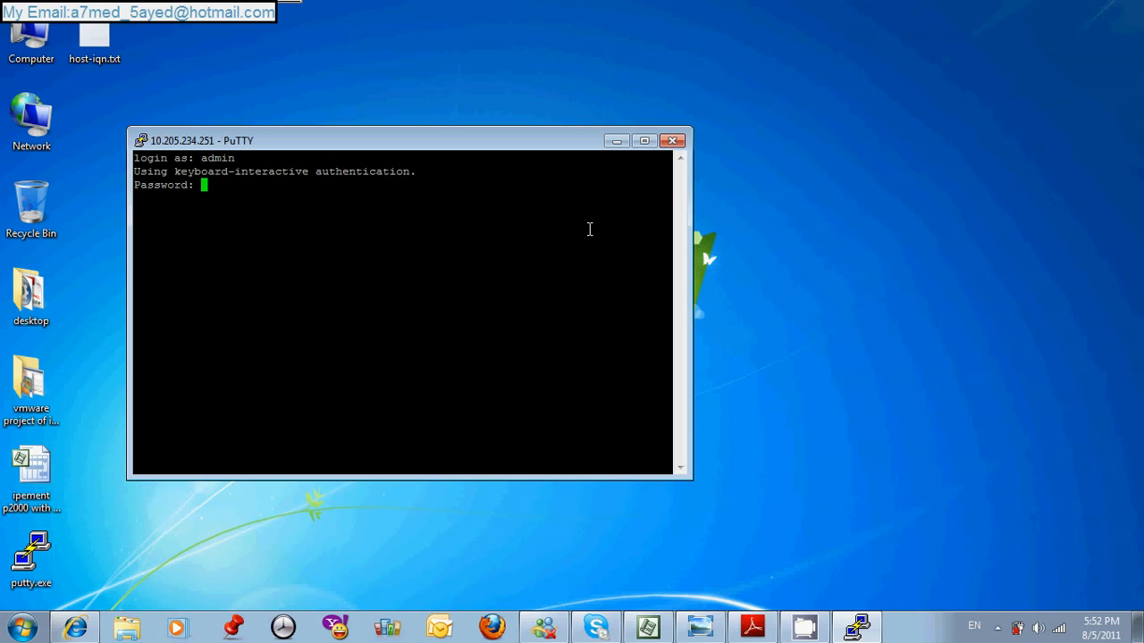
key("Return")
key("Return")
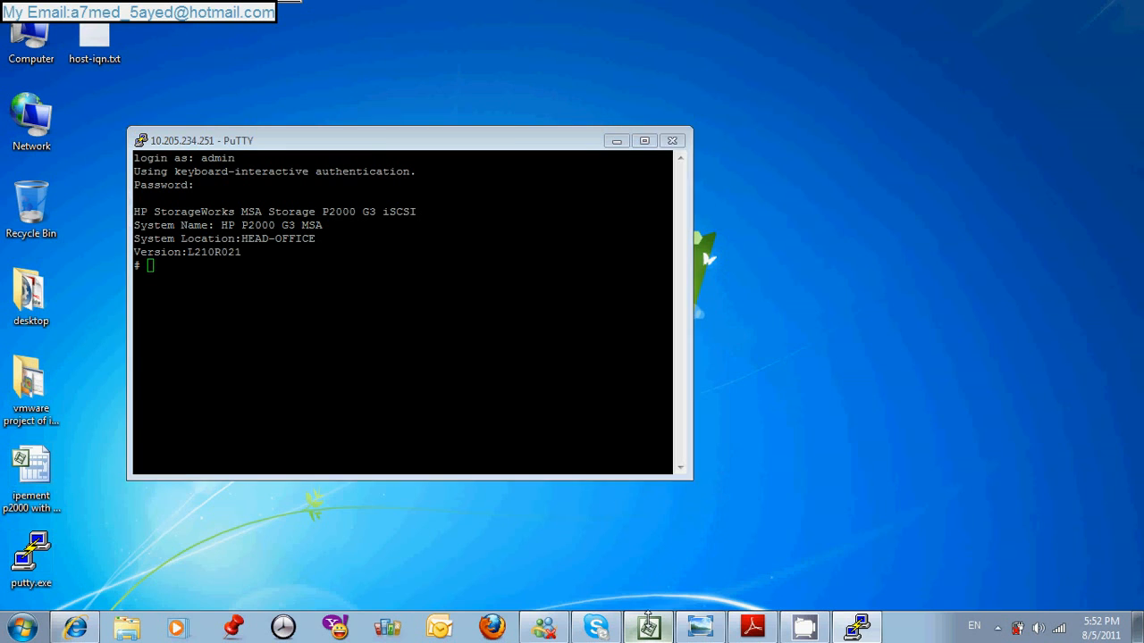
- Check the set network-parameters syntax in the Microsoft Project task list, and return to the PuTTY session
left_click(647, 628)
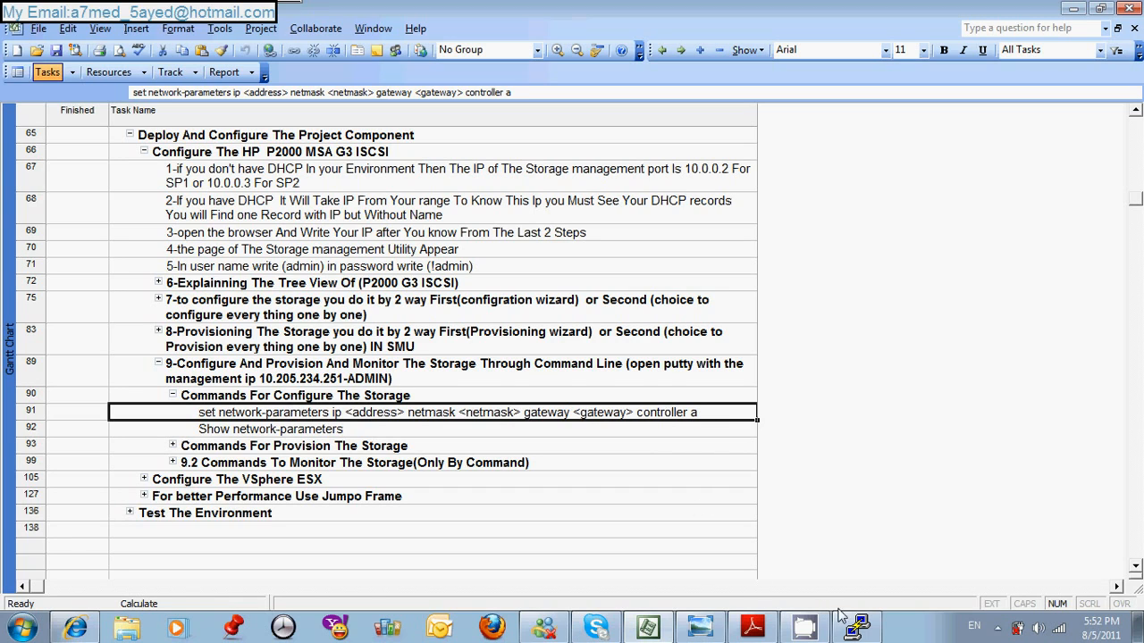
mouse_move(853, 631)
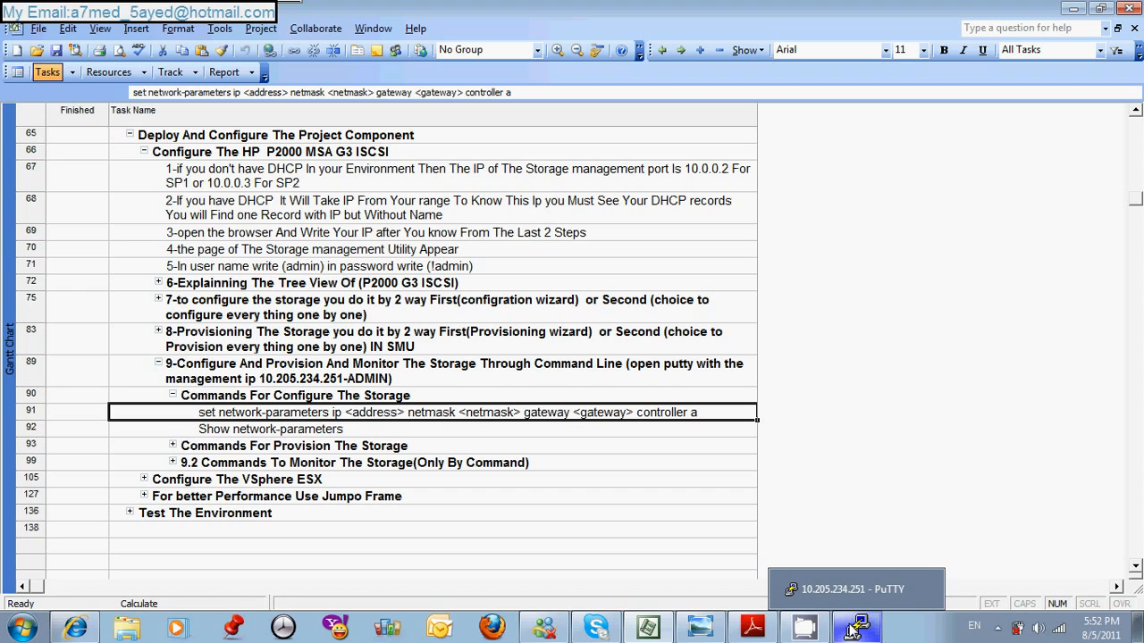
left_click(853, 629)
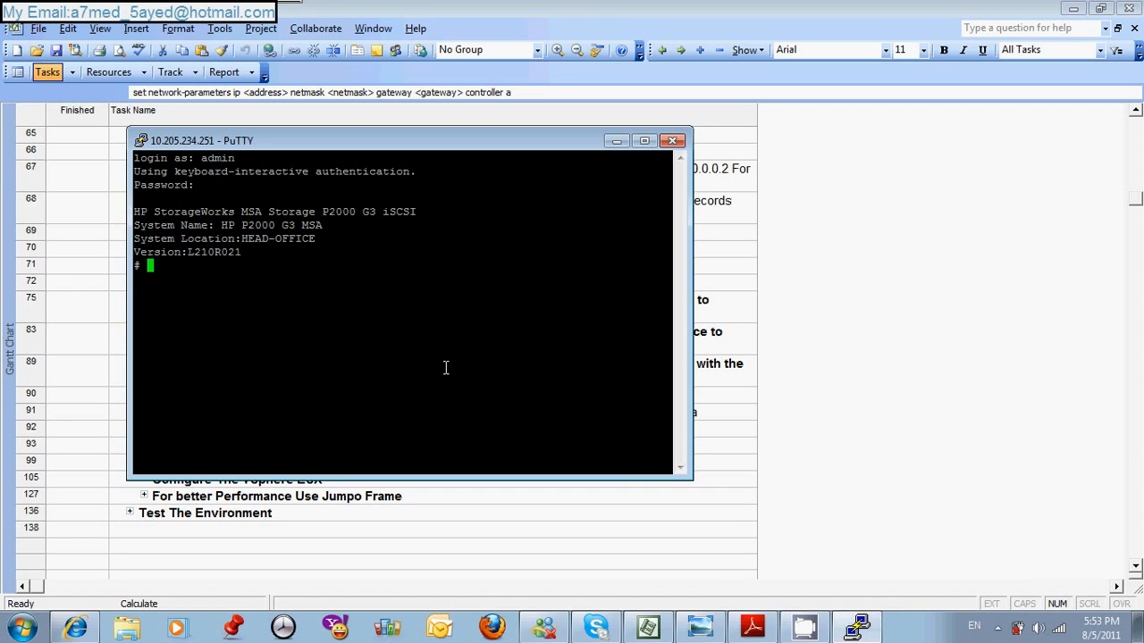
- Set controller b's network parameters from the command line to IP 10.205.234.201, netmask 255.255.255.0 and gateway 10.205.234.1
type("set network-pa")
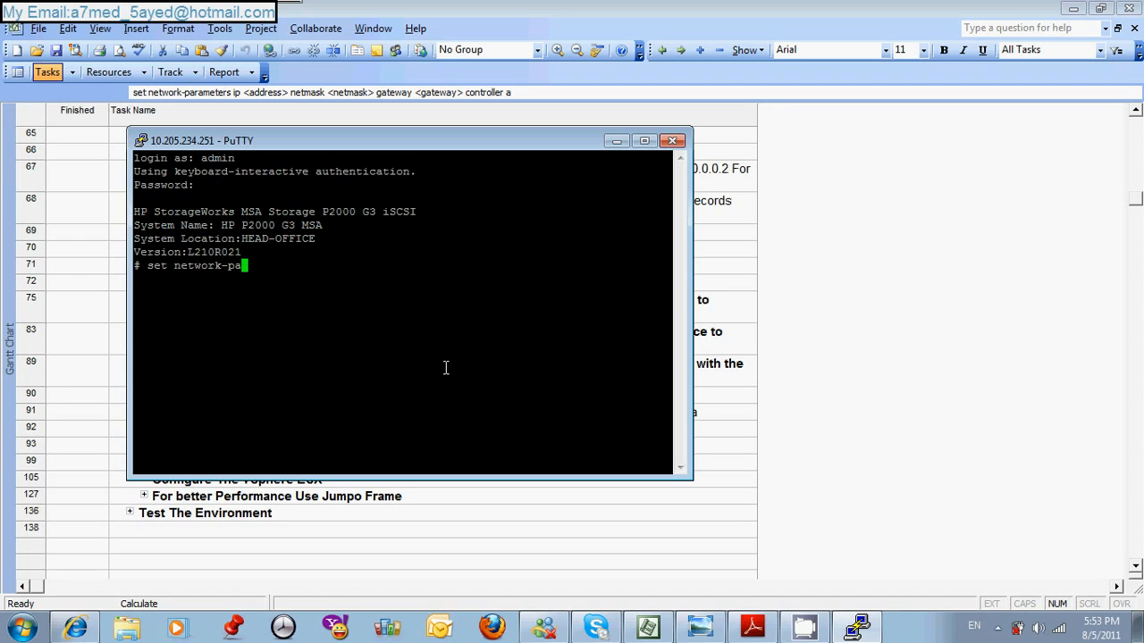
type("rameters ip 10.2")
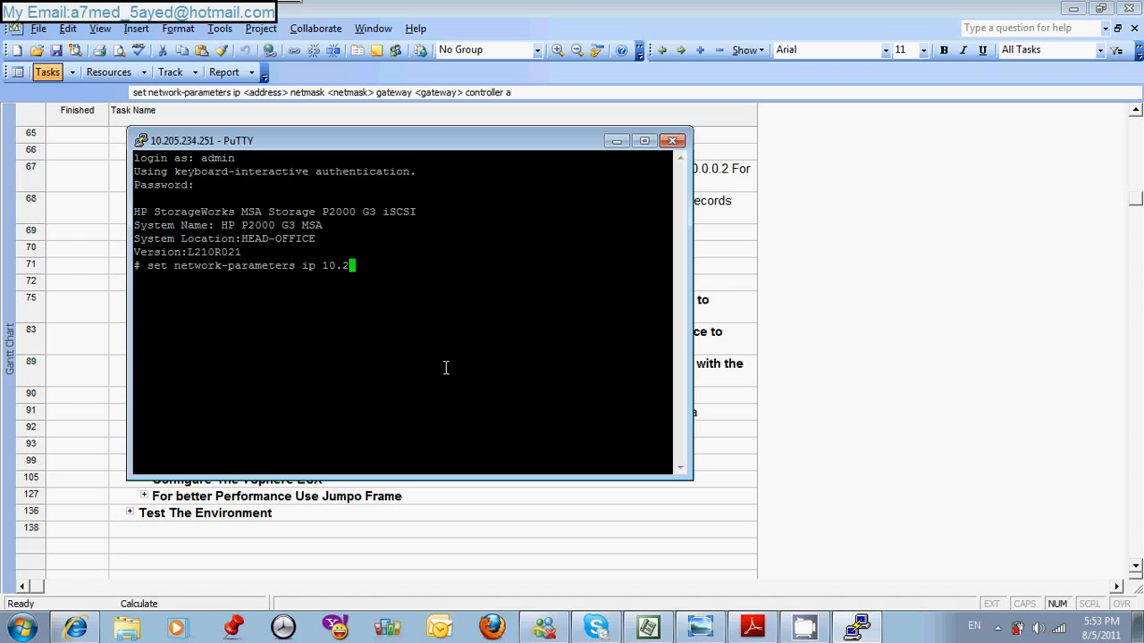
type("05.234.201 netmask 255.")
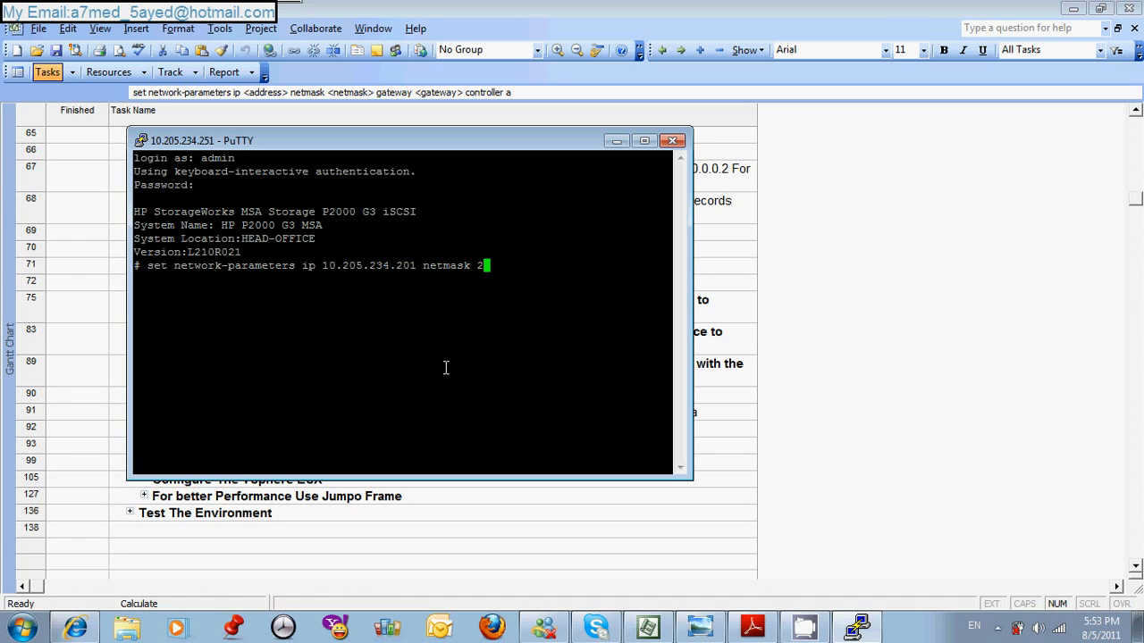
type("255.255.0")
type("gate")
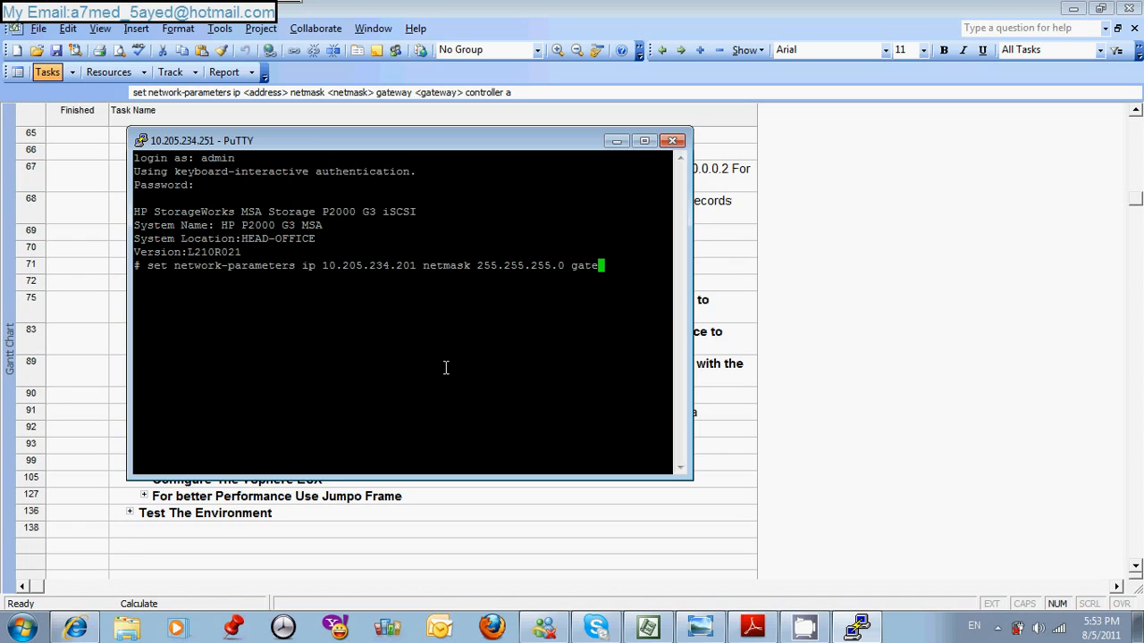
type("way 10.205.234.1 cont")
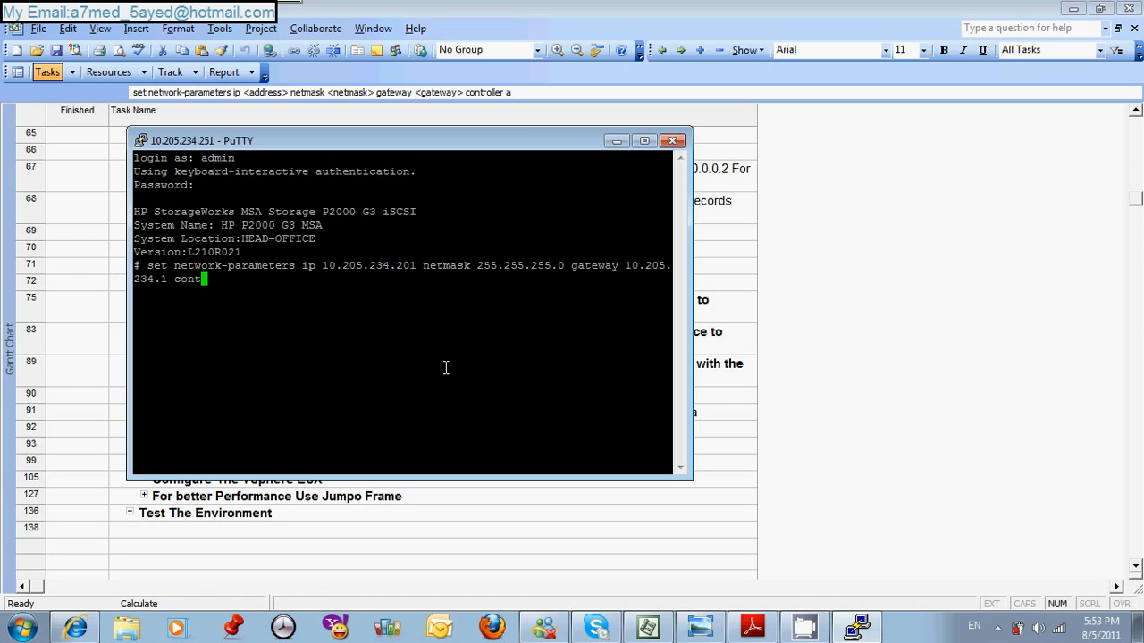
type("roller b")
key("Return")
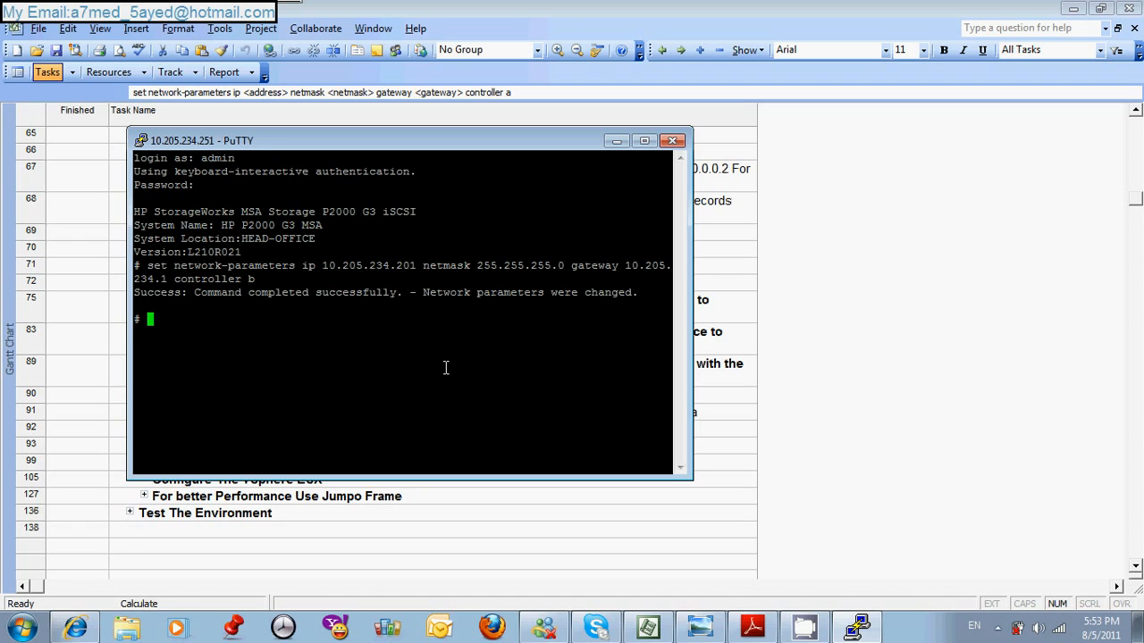
- Run show network-parameters to list the network settings of the storage controllers
type("show network-para")
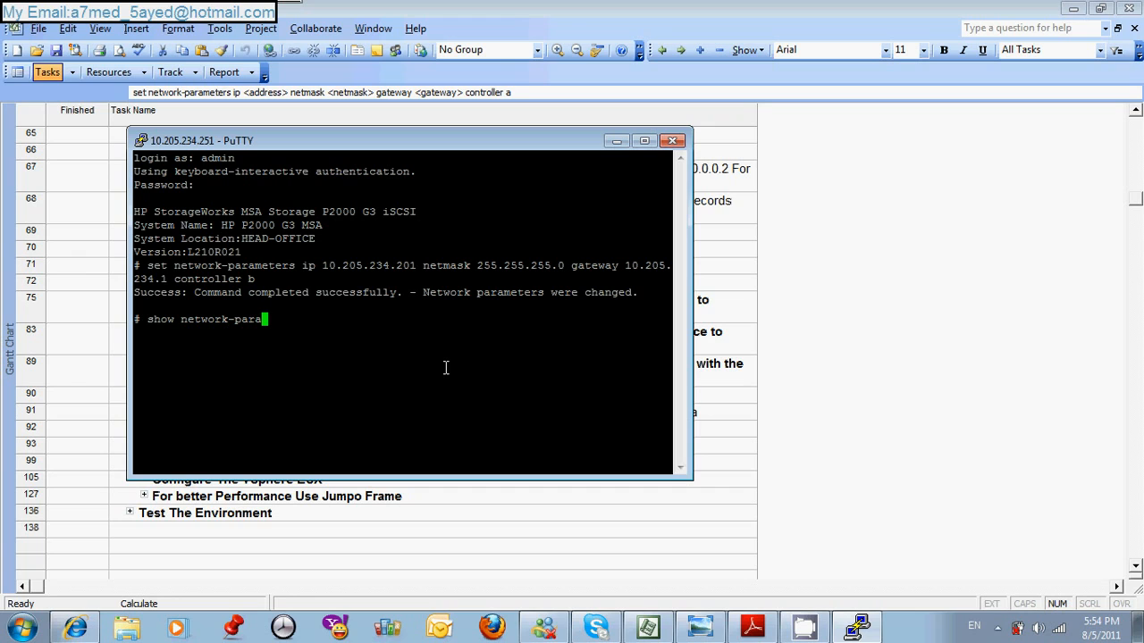
type("meters")
key("Return")
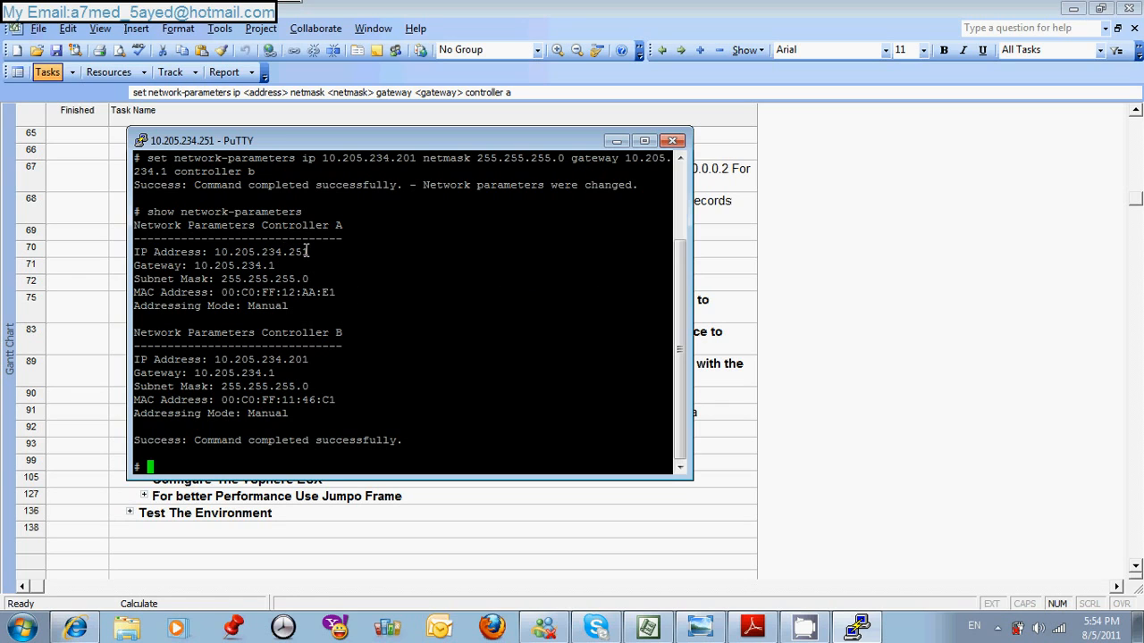
- Compare controller b's IP address in the output with the entered command, and review the network-parameters commands in the Microsoft Project task list
double_click(299, 358)
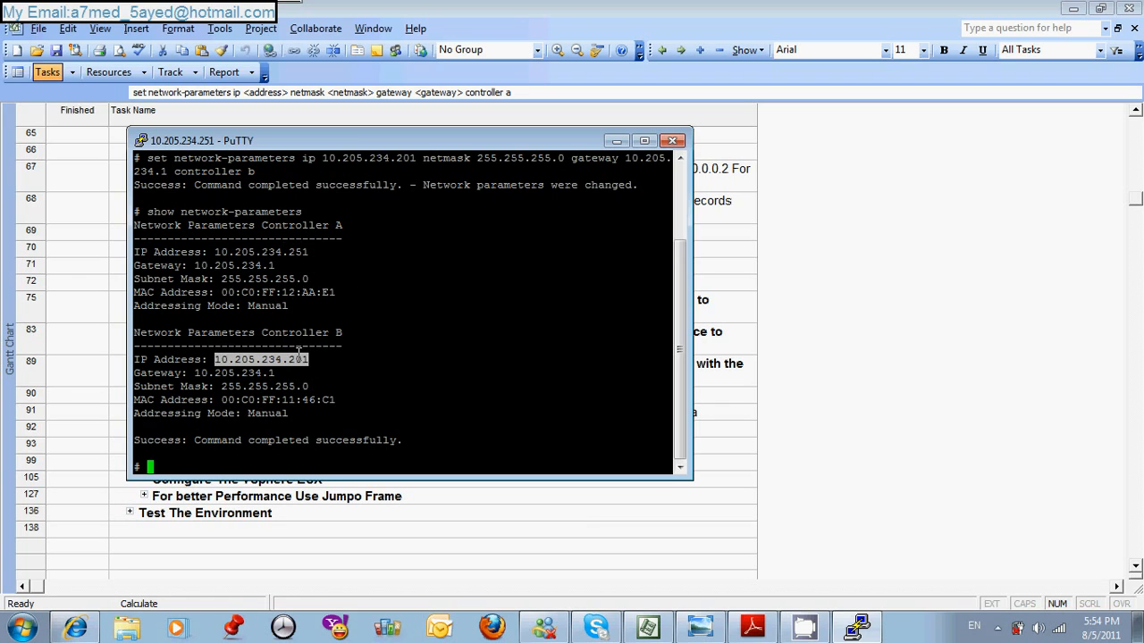
double_click(408, 157)
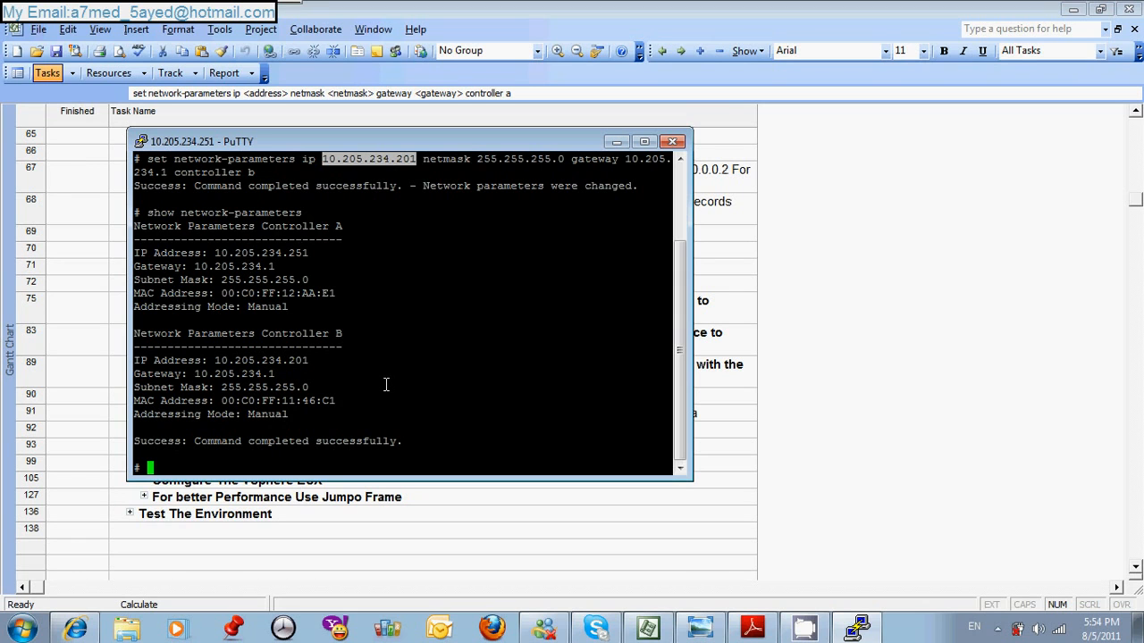
left_click(518, 561)
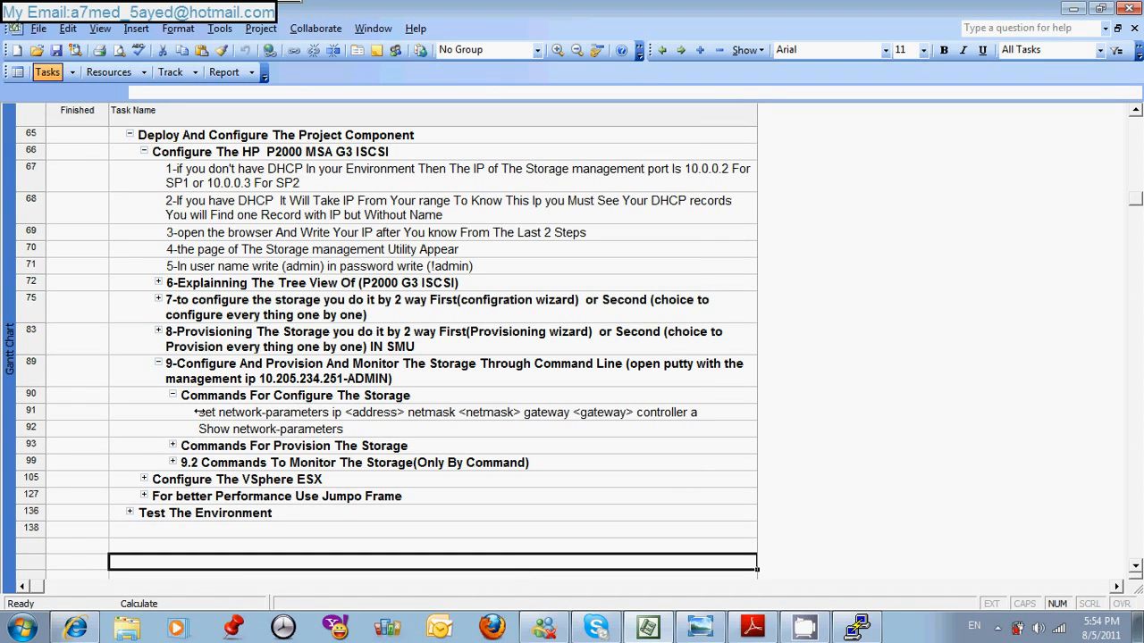
left_click(194, 412)
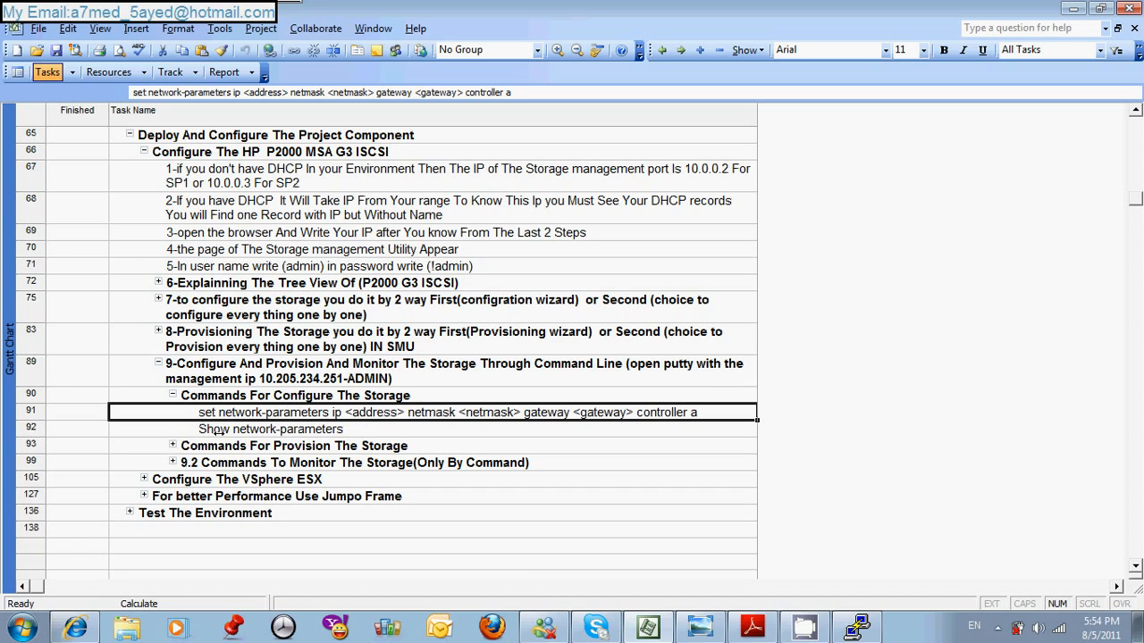
left_click(217, 431)
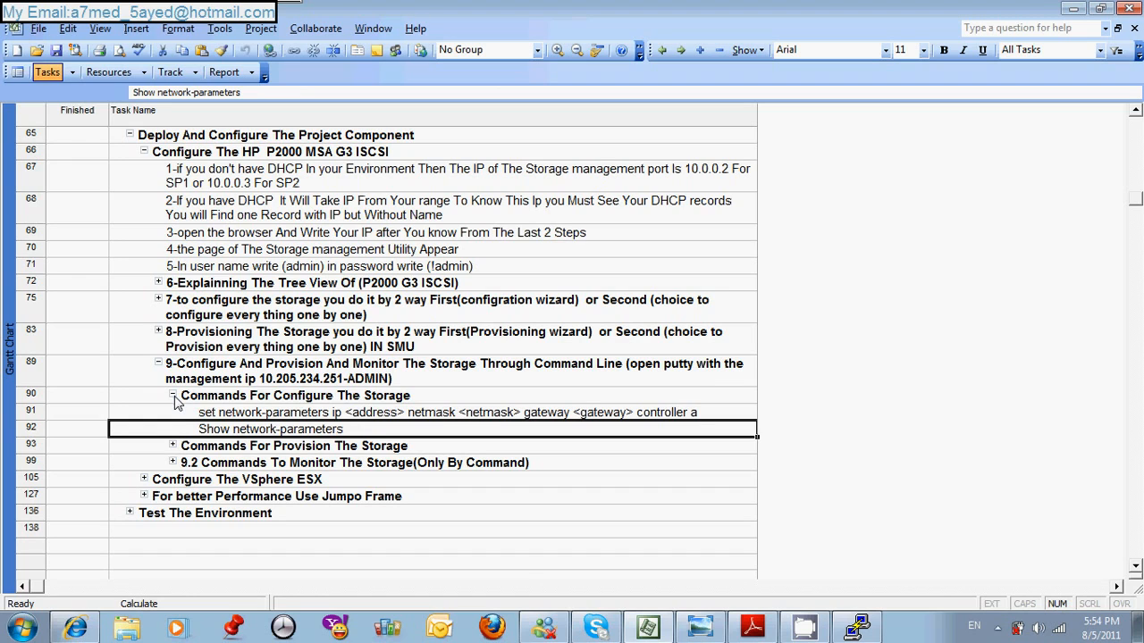
- Collapse Commands For Configure The Storage and examine the entries under Commands For Provision The Storage, including Create Vdisks
left_click(173, 396)
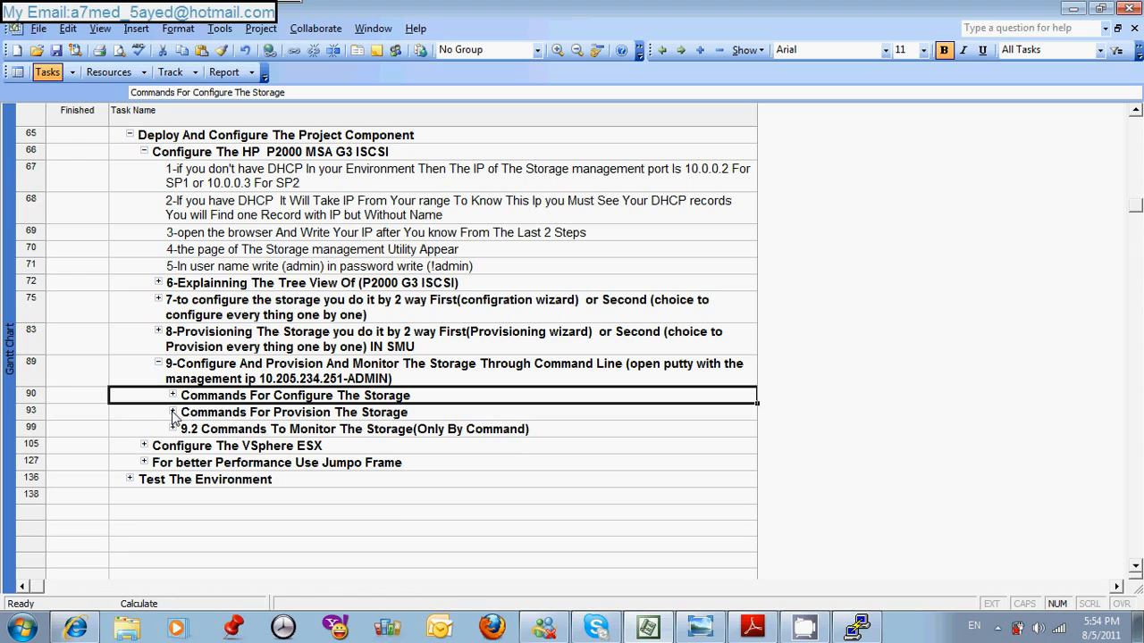
left_click(173, 413)
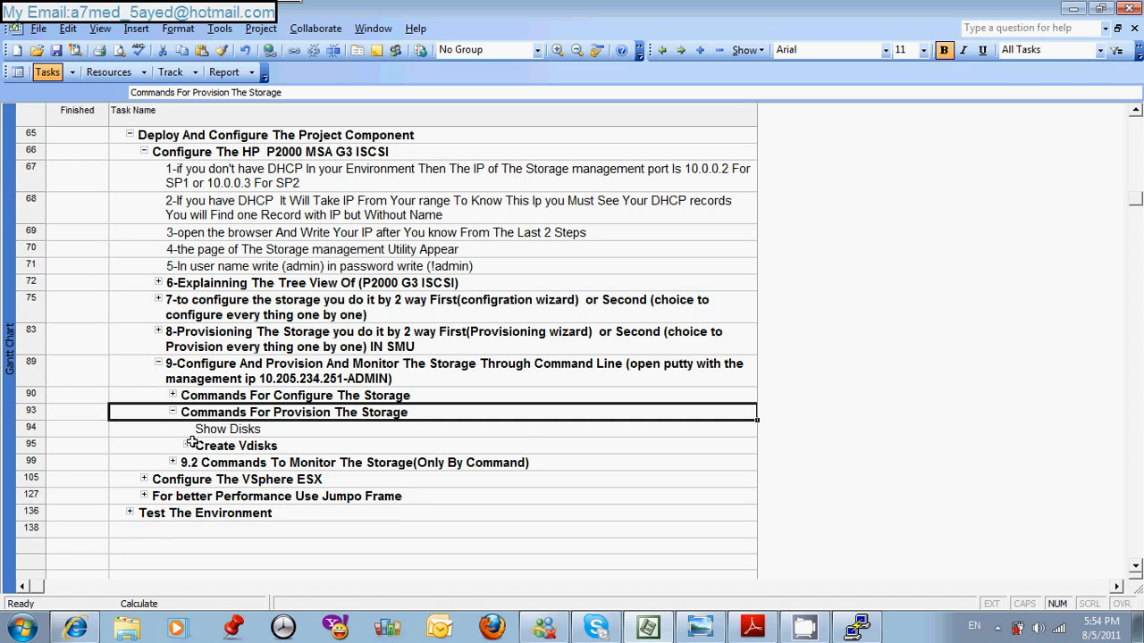
left_click(189, 444)
left_click(189, 444)
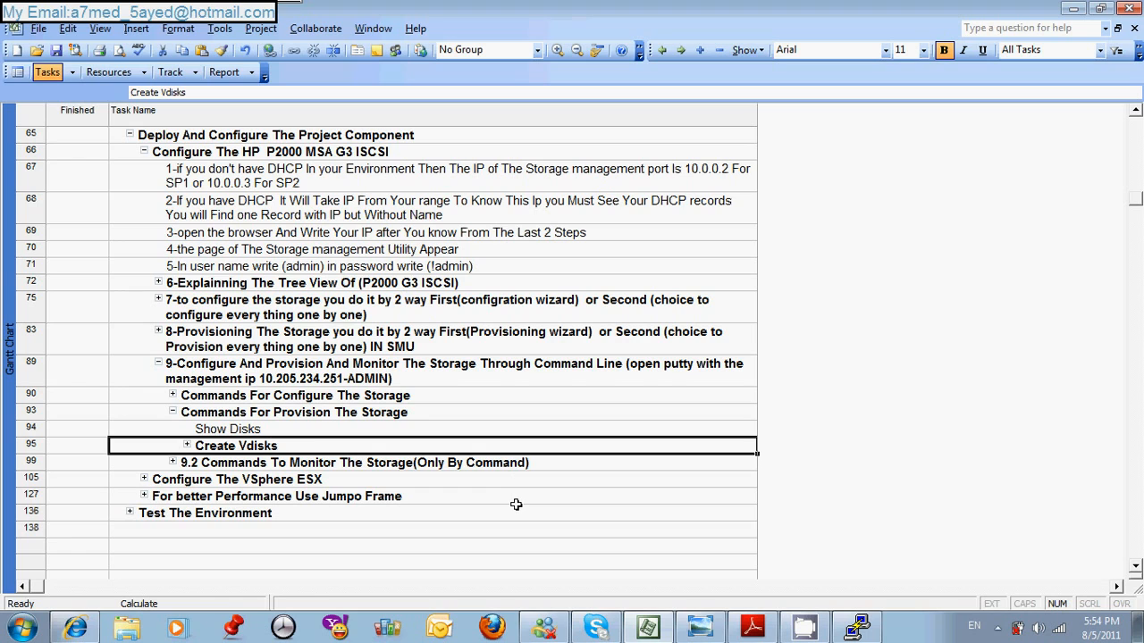
- Run show disks in the PuTTY session and enlarge the terminal window to read the disk list
left_click(853, 627)
type("show ")
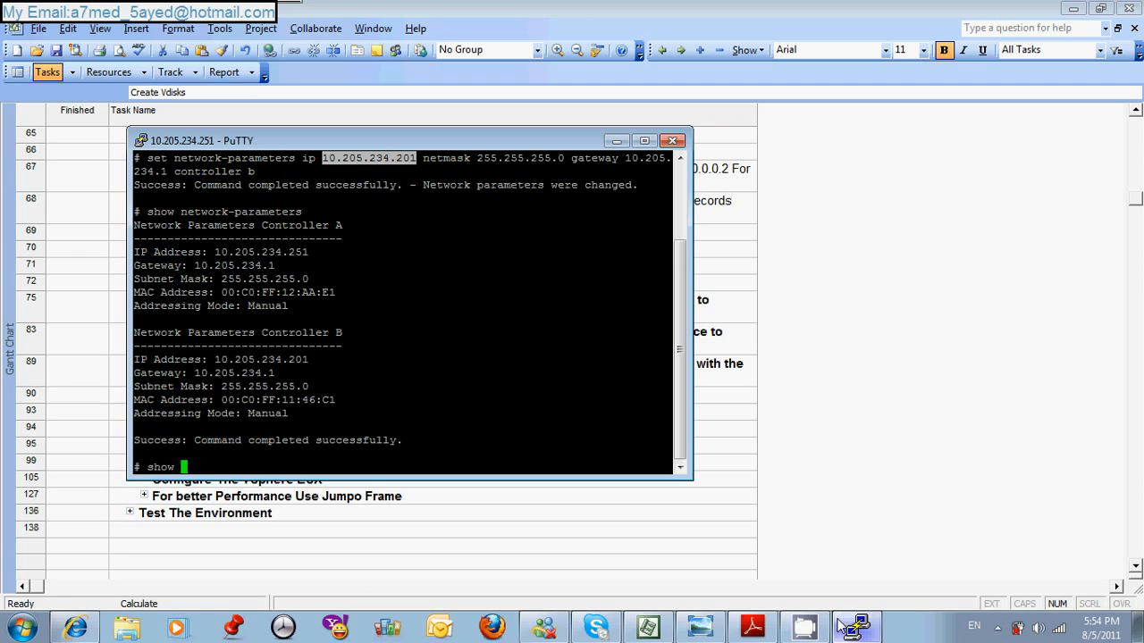
type("disks")
key("Return")
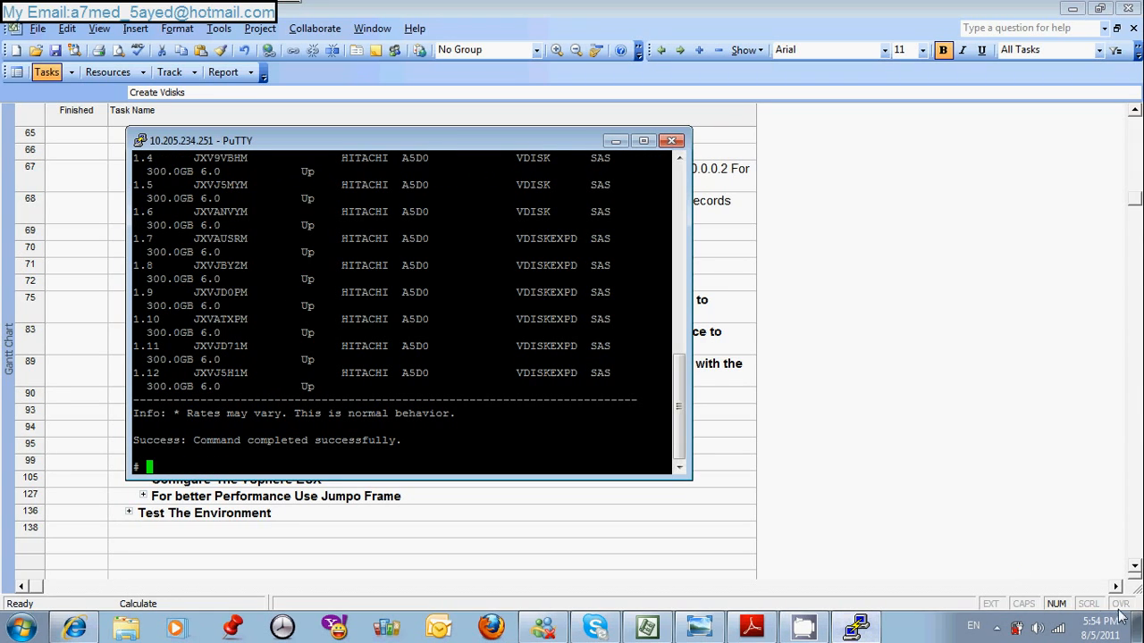
left_click_drag(689, 481, 787, 598)
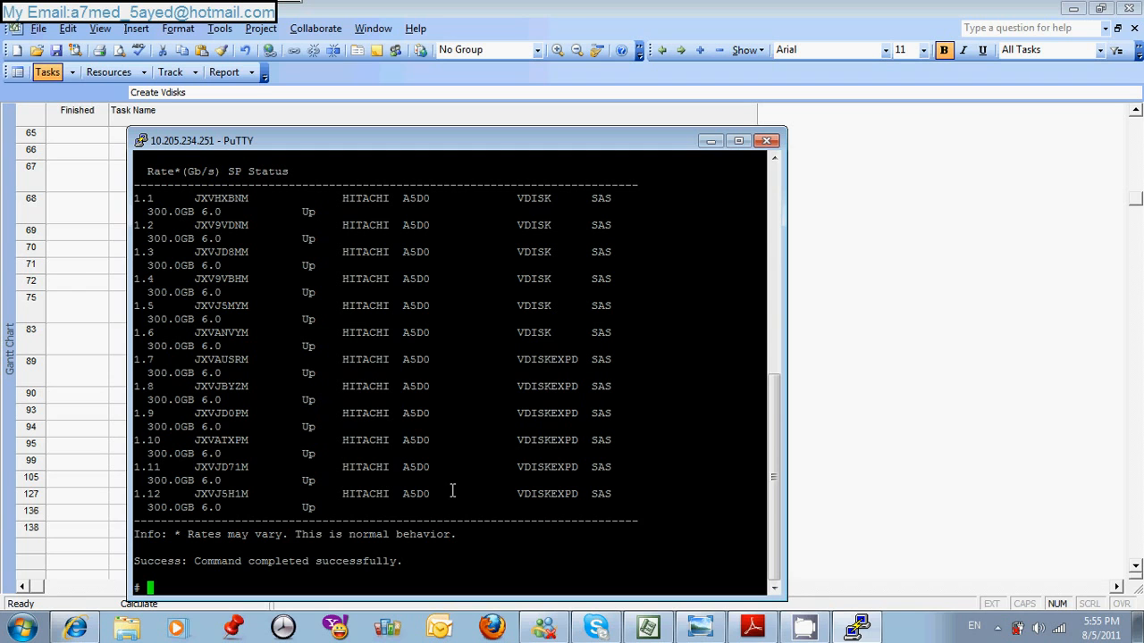
- Switch to the Storage Management Utility in Internet Explorer and check vdisk vd02_raid10 for volumes to delete
left_click(77, 627)
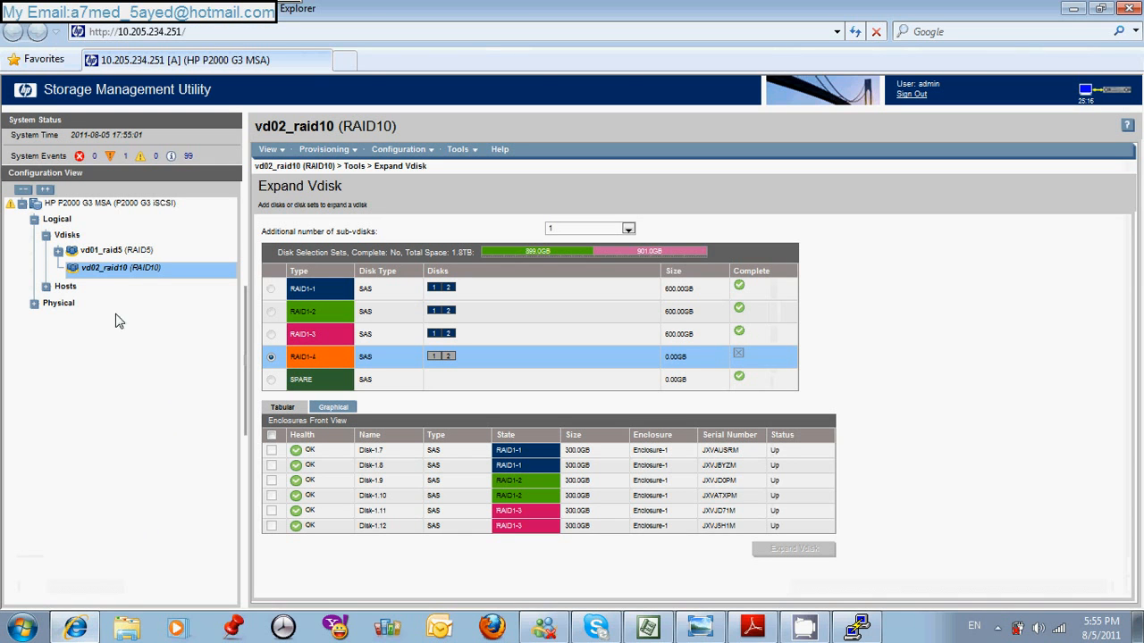
right_click(105, 268)
mouse_move(133, 291)
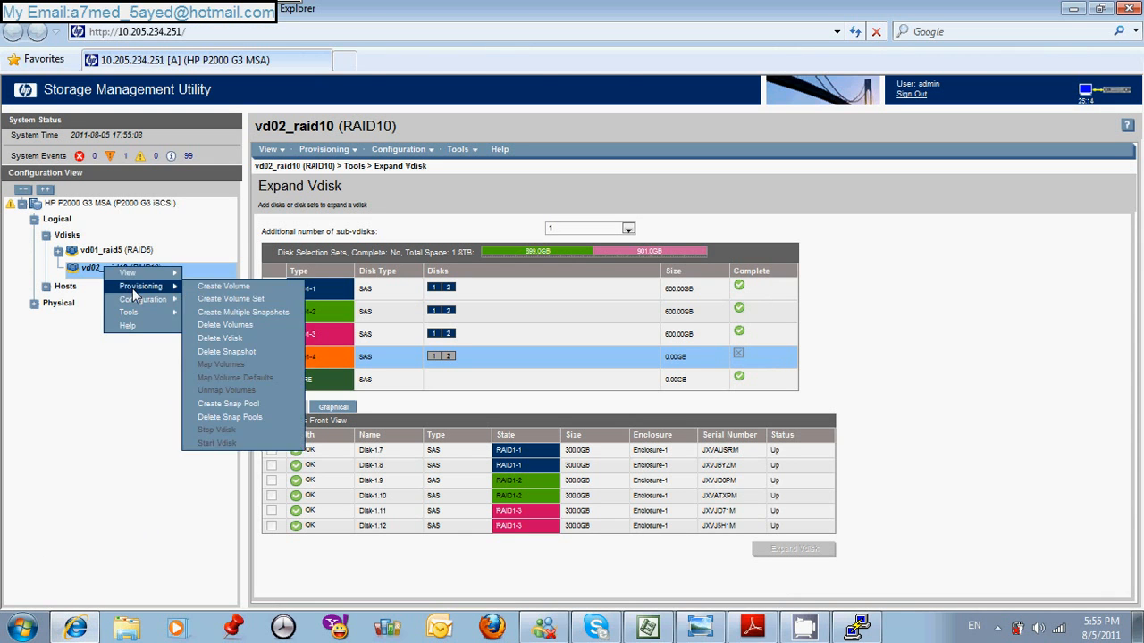
left_click(215, 326)
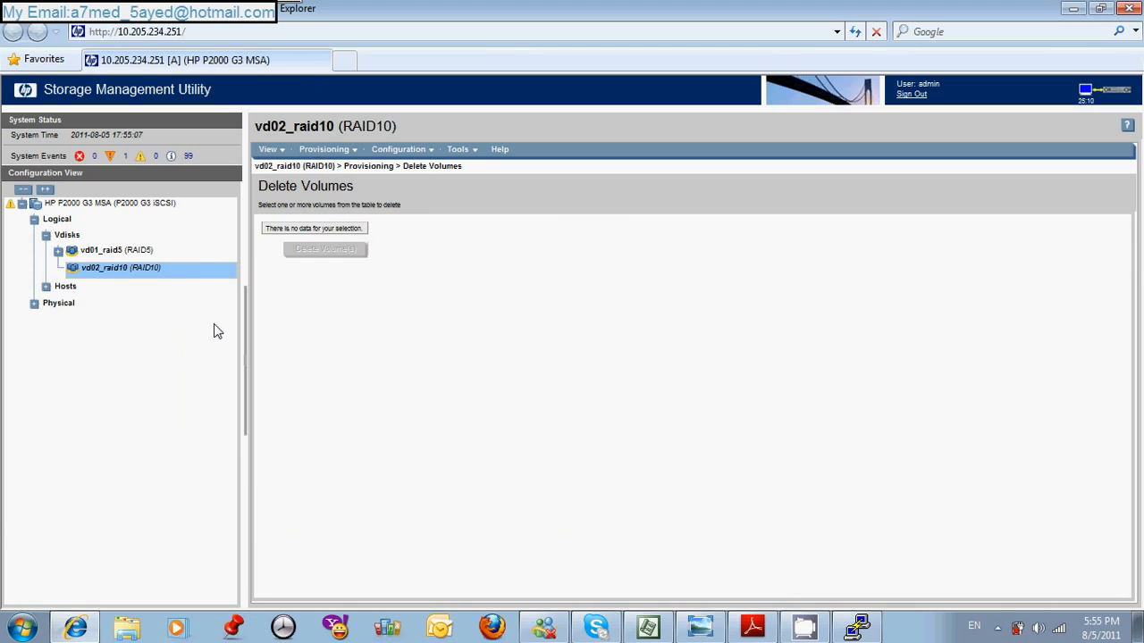
- Delete the vdisk vd02_raid10 from the storage system
right_click(104, 271)
mouse_move(138, 286)
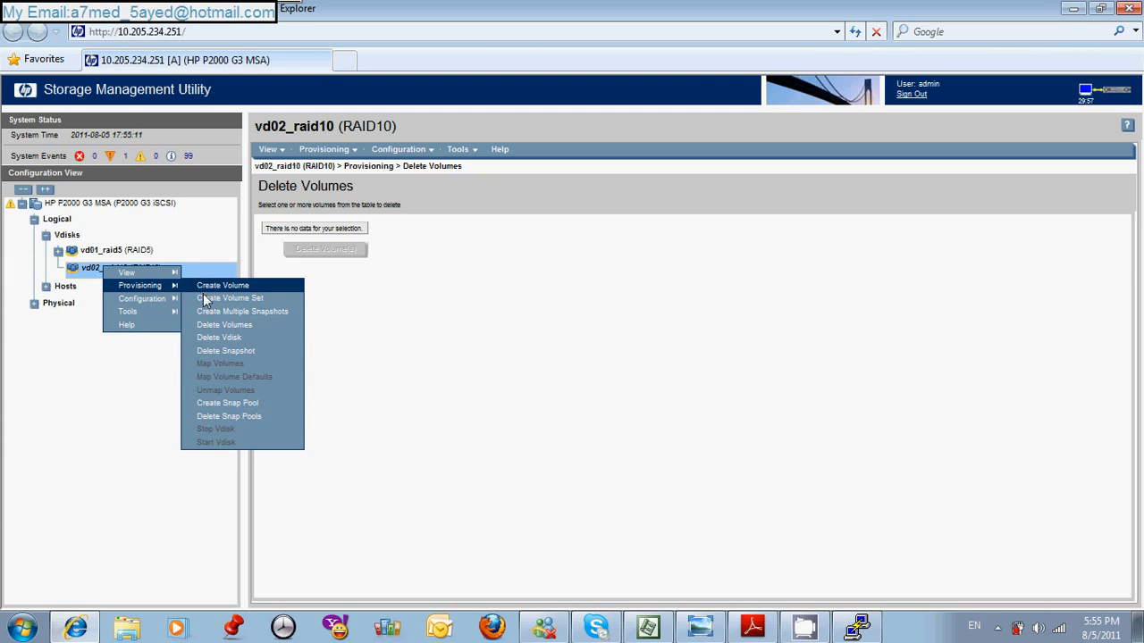
left_click(215, 338)
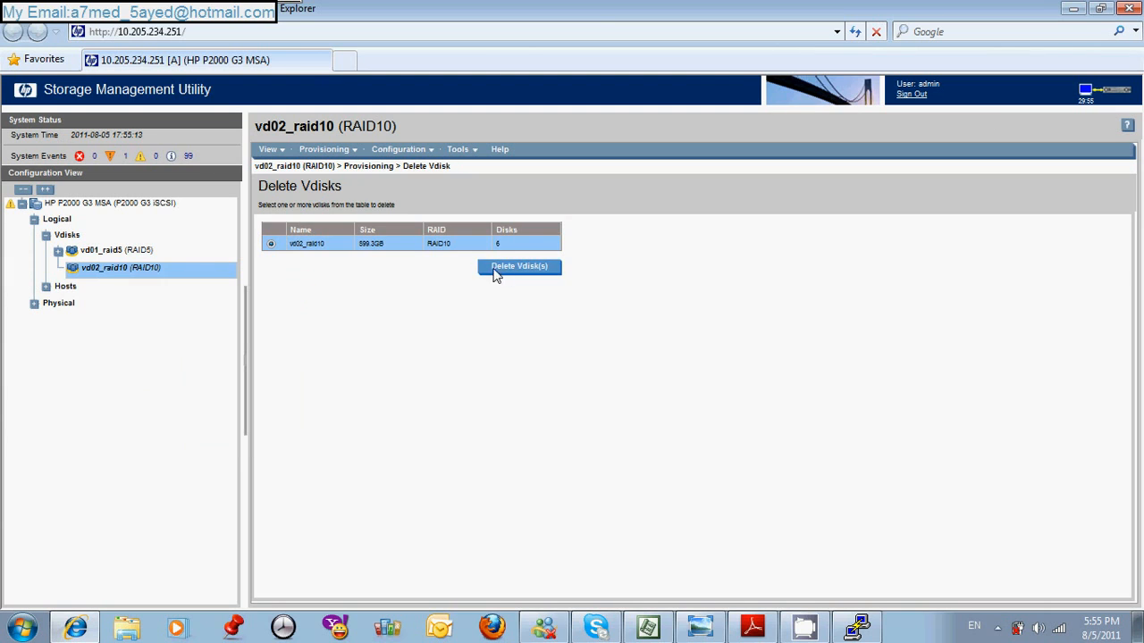
left_click(520, 268)
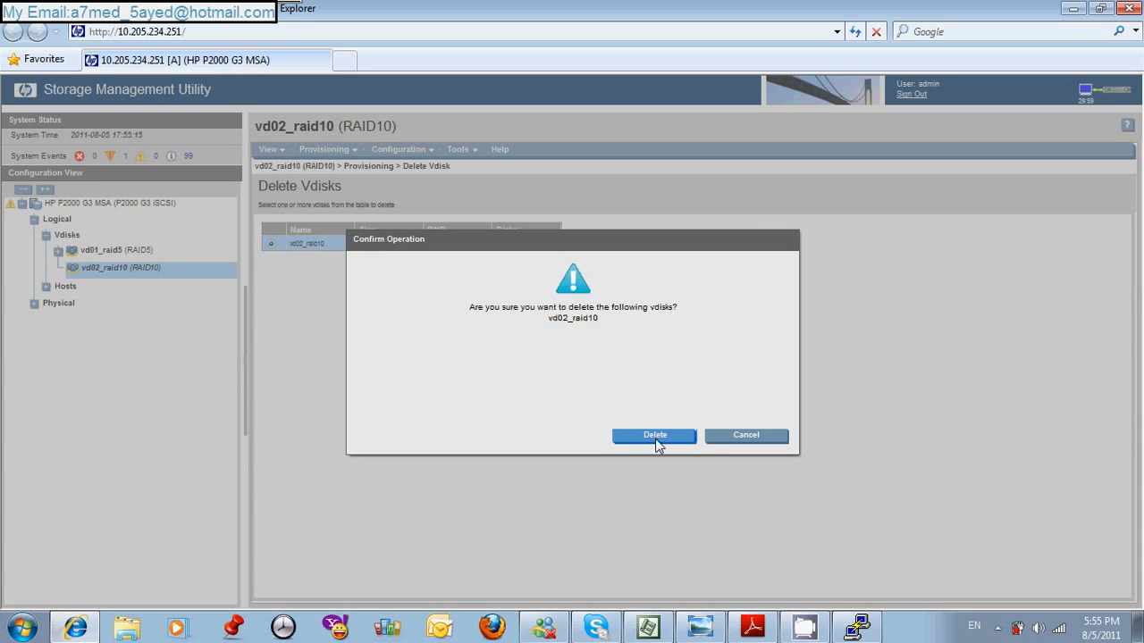
left_click(656, 441)
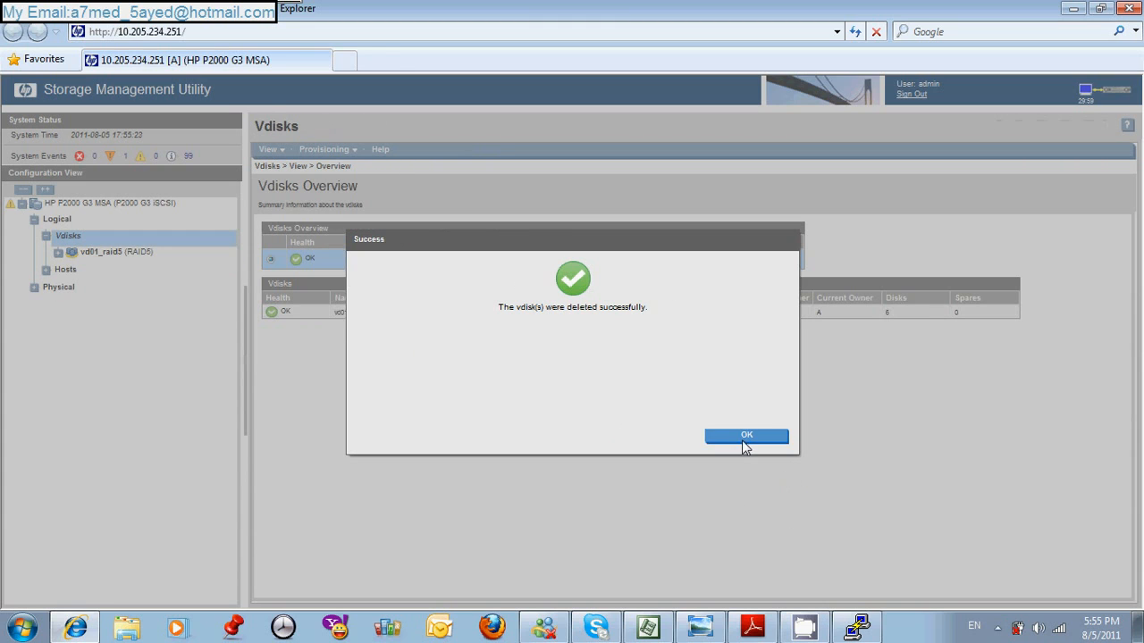
left_click(749, 438)
- Return to the PuTTY session, enlarge its window and run show disks again
left_click(856, 627)
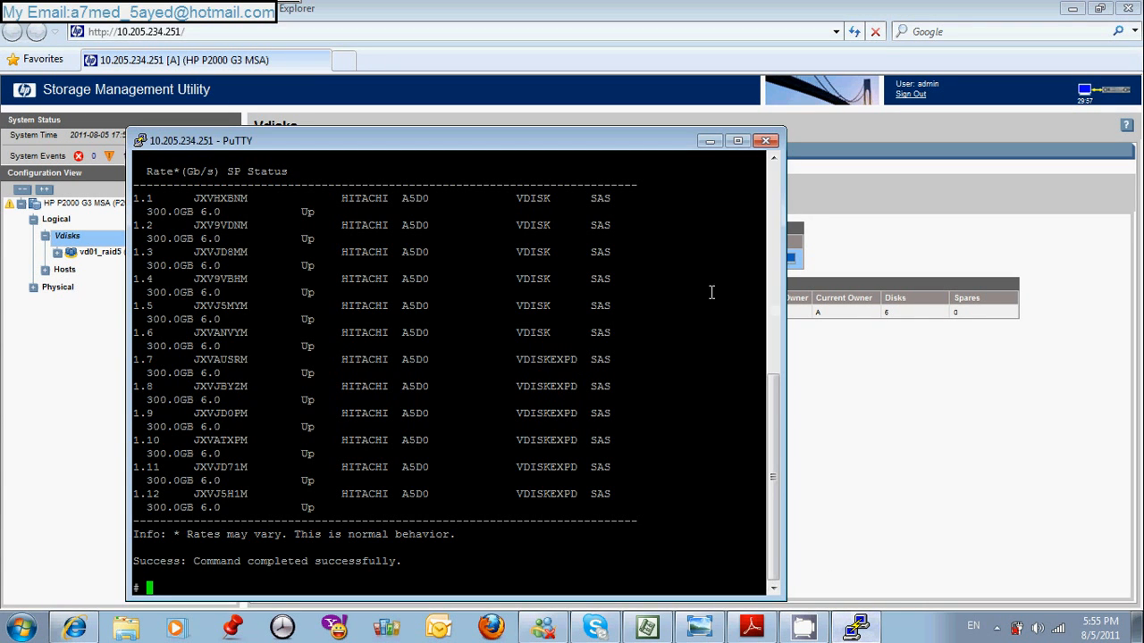
left_click_drag(784, 599, 895, 614)
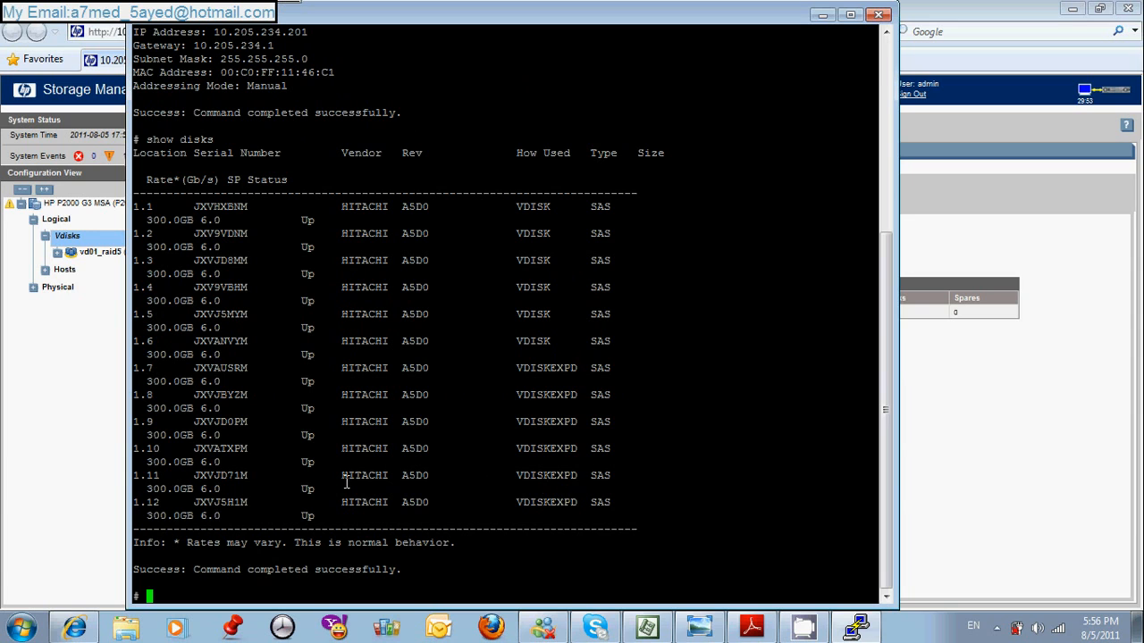
key("Up")
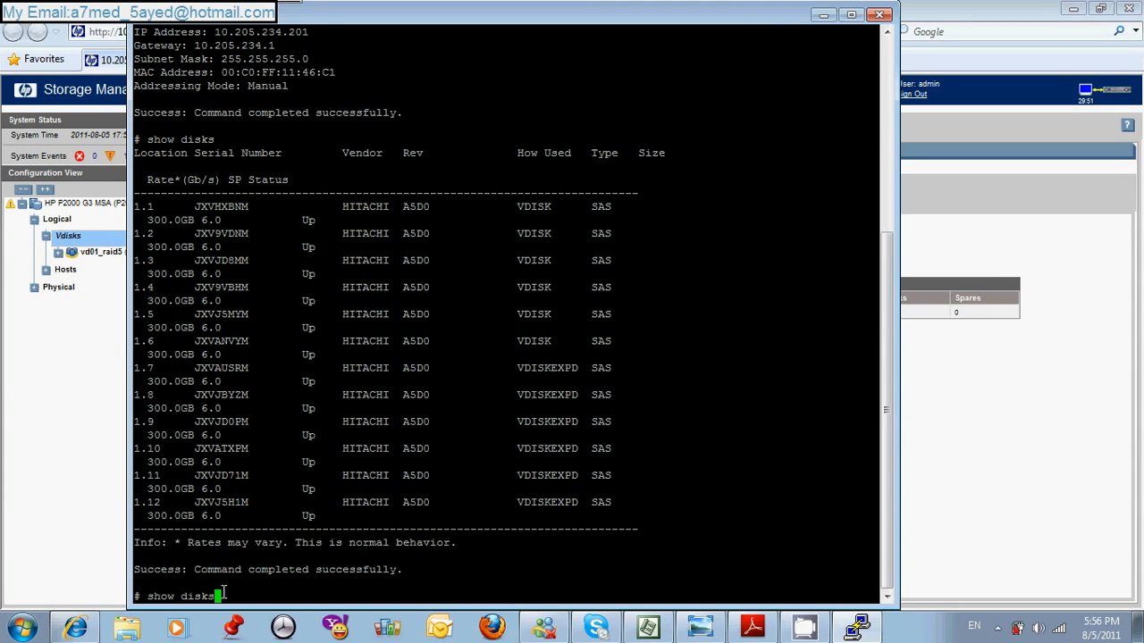
key("Return")
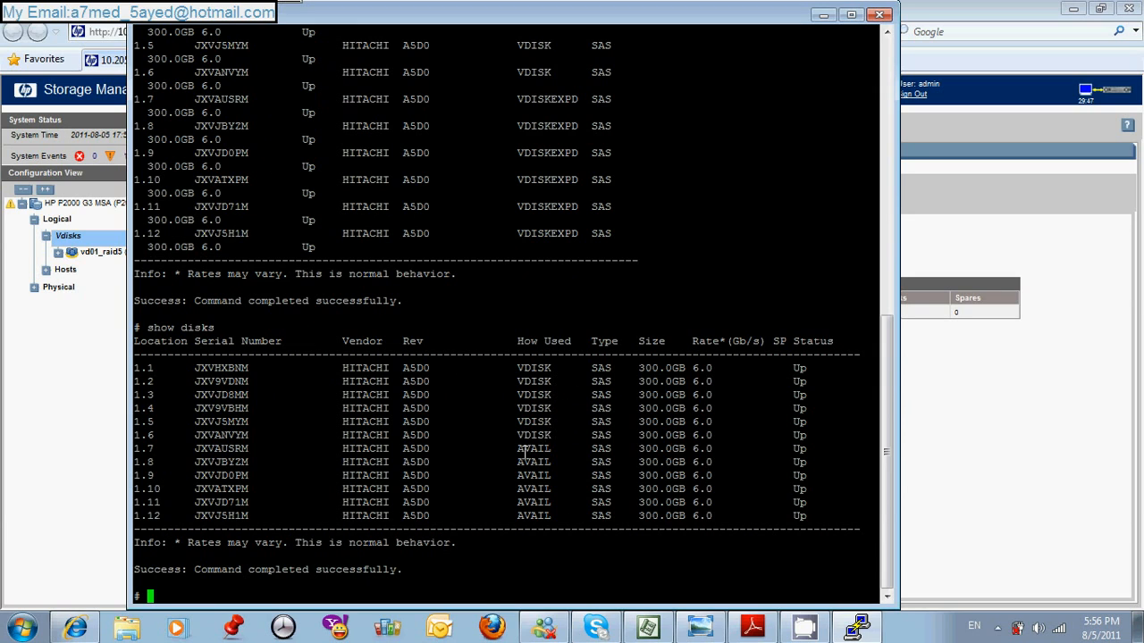
- Examine the available disks 1.7 to 1.12 in the show disks output, highlighting their status and location numbers
left_click_drag(526, 450, 556, 514)
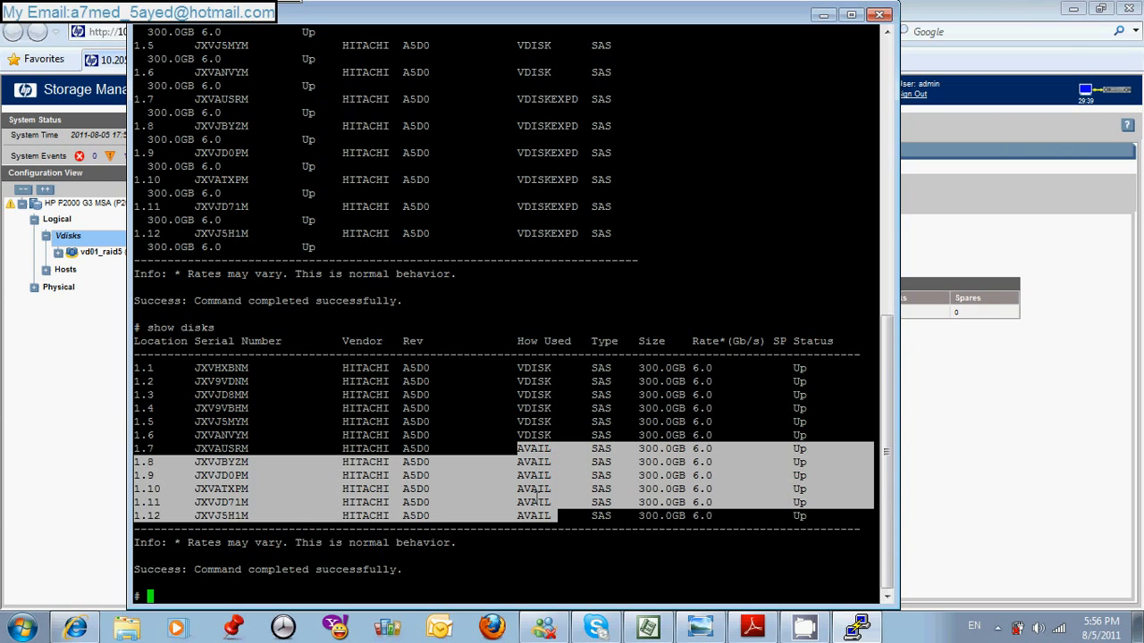
left_click_drag(139, 447, 208, 489)
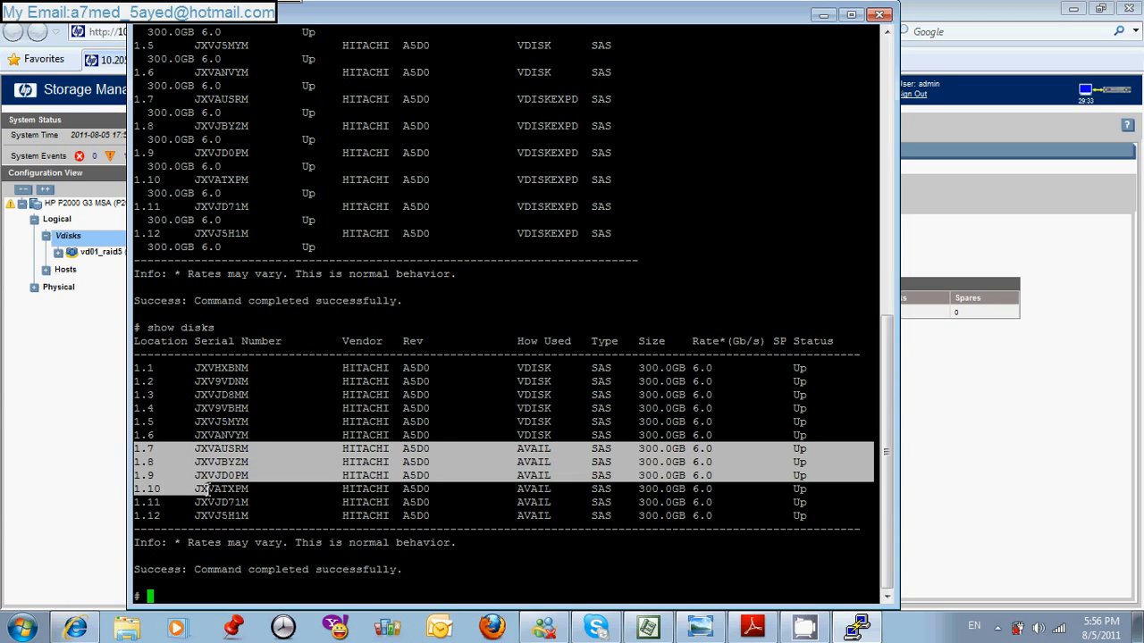
left_click(137, 449)
left_click_drag(138, 446, 160, 461)
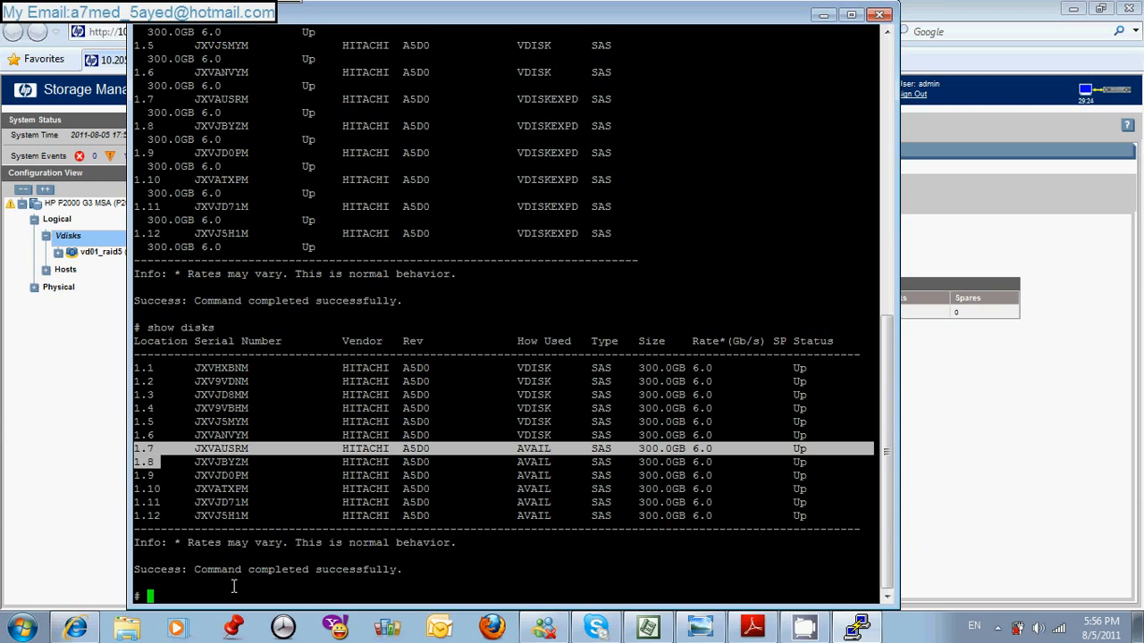
- Create a RAID10 vdisk named dv2-raid10-cli from the command line with disks 1.7,1.8:1.9,1.10
type("creater")
key("BackSpace")
key("BackSpace")
key("BackSpace")
type("e vdisk ")
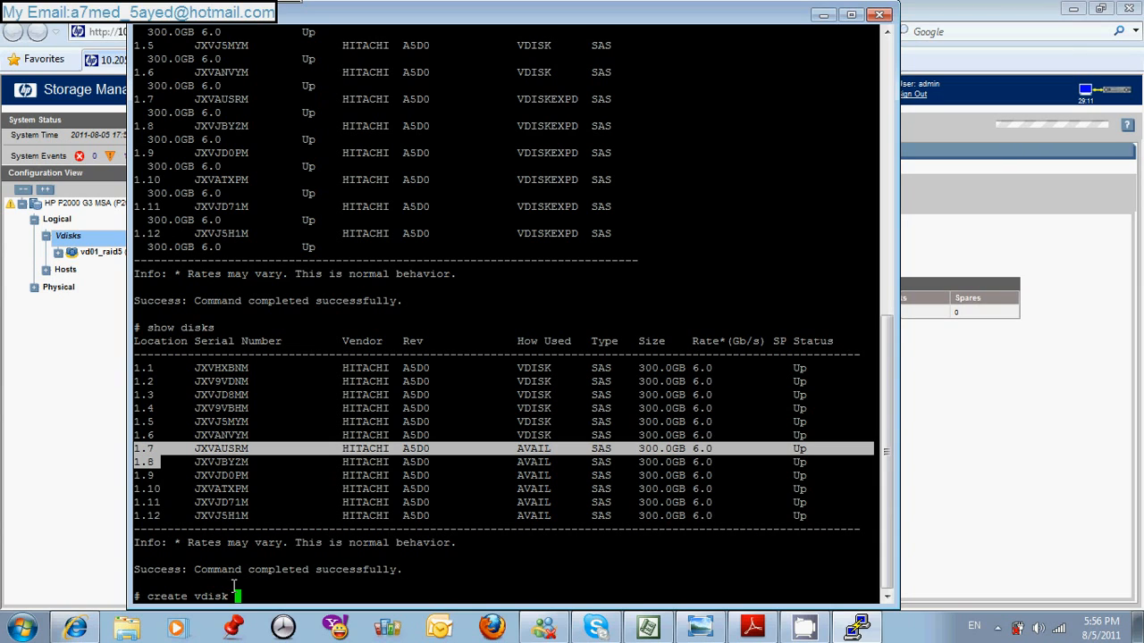
type("level ")
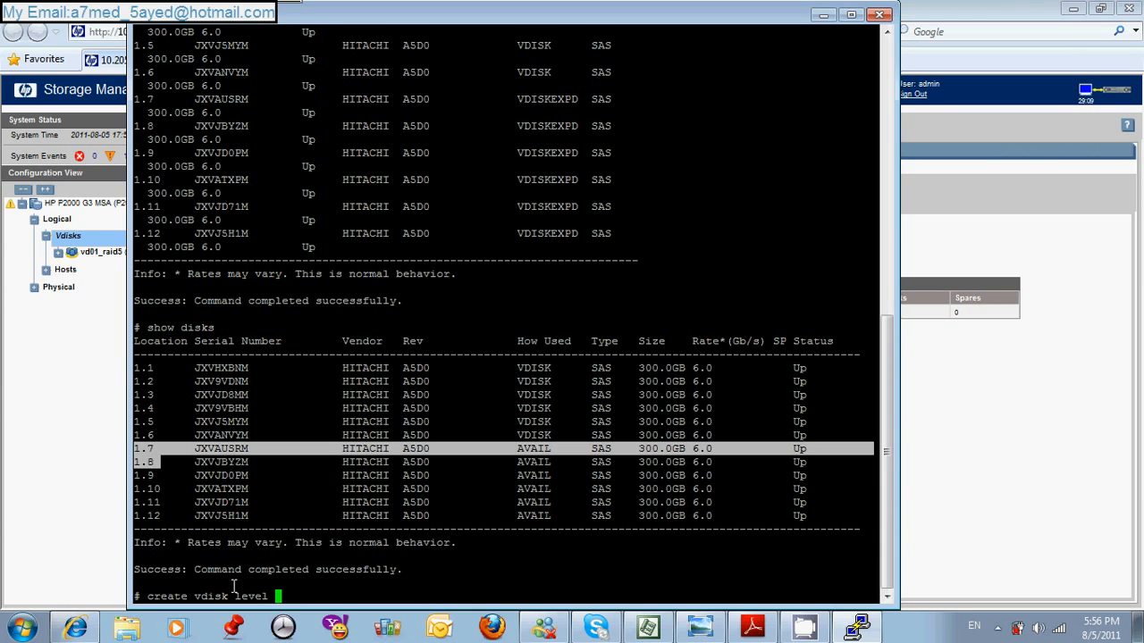
type("raid10 disks")
type("1.7,1.8")
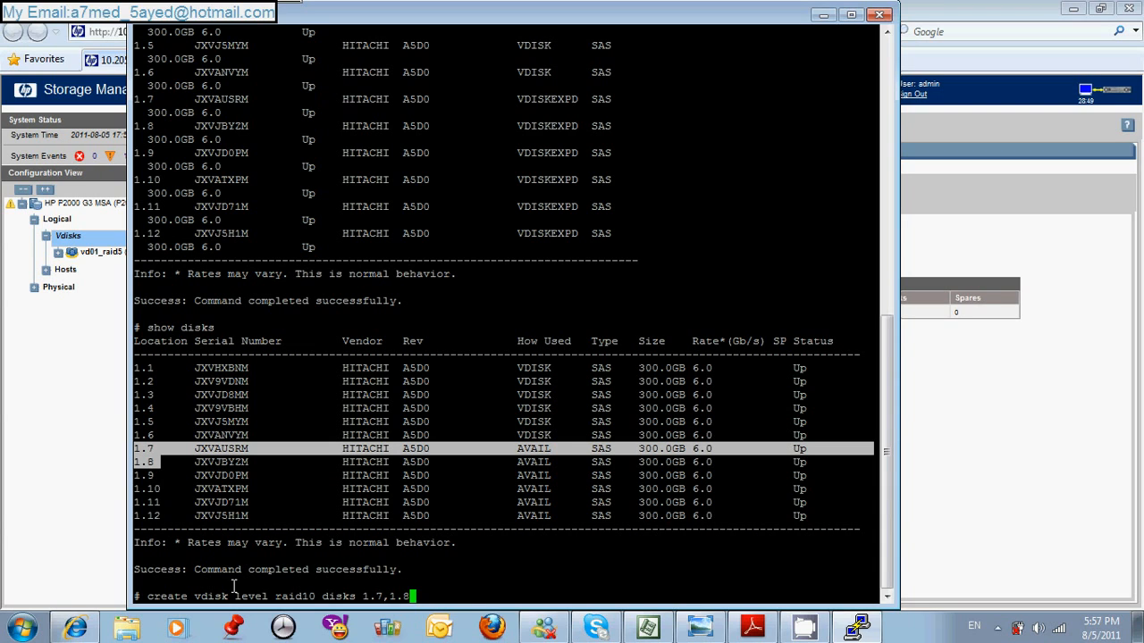
type(":1.9,1.10 dv2-raid1")
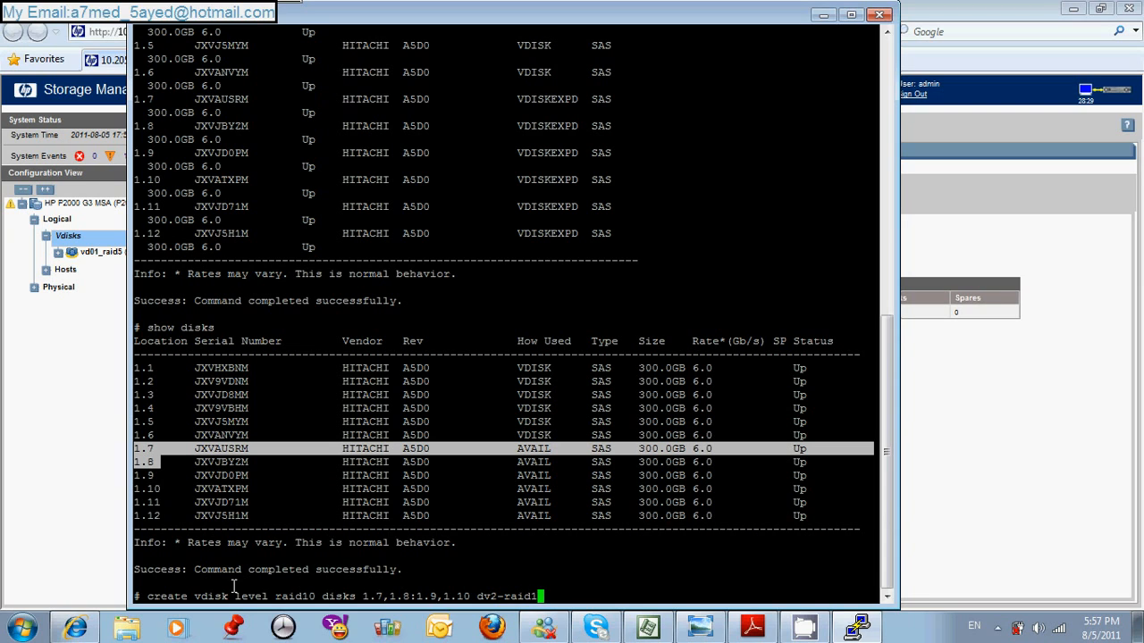
type("0-cli")
key("Return")
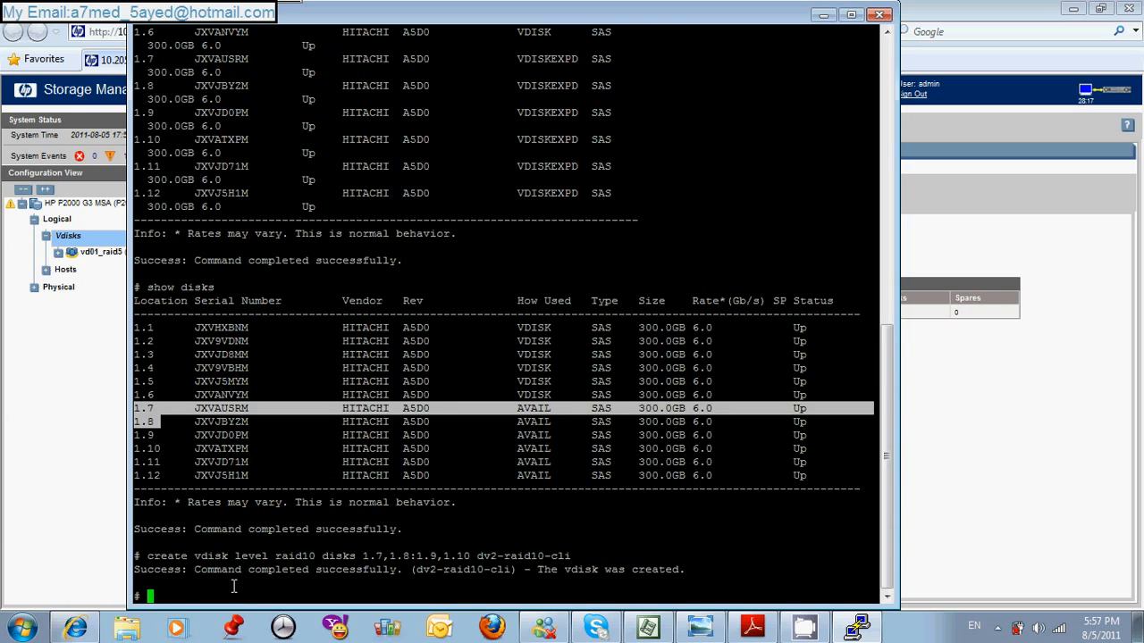
- Run show vdisks to list the vdisks, highlight their names in the output, and return to the Storage Management Utility
type("show v")
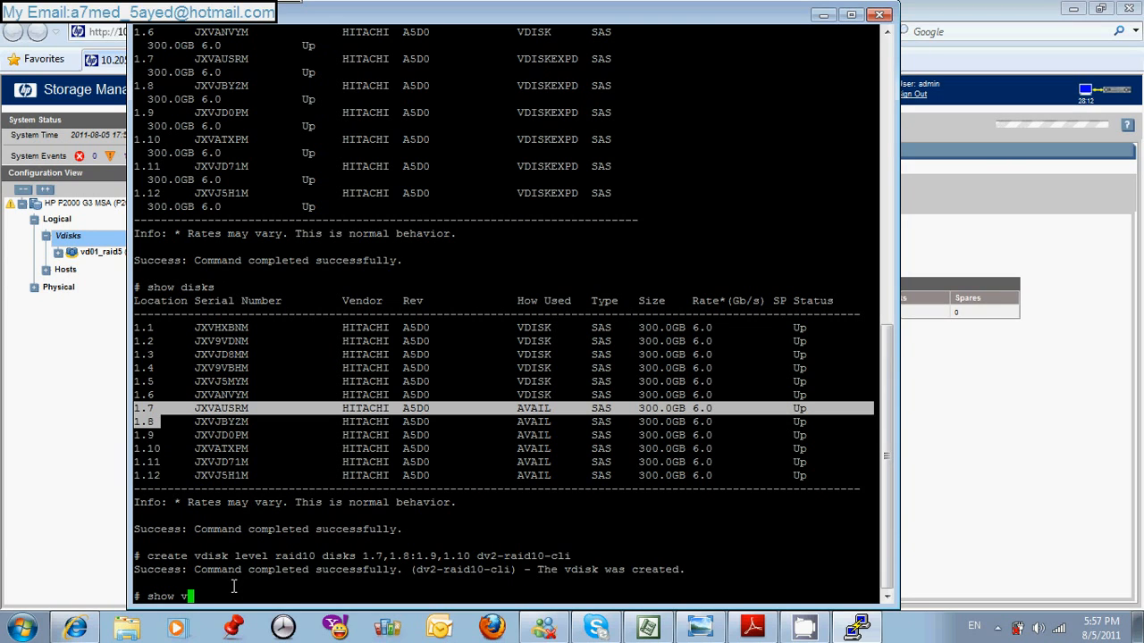
type("dsiks")
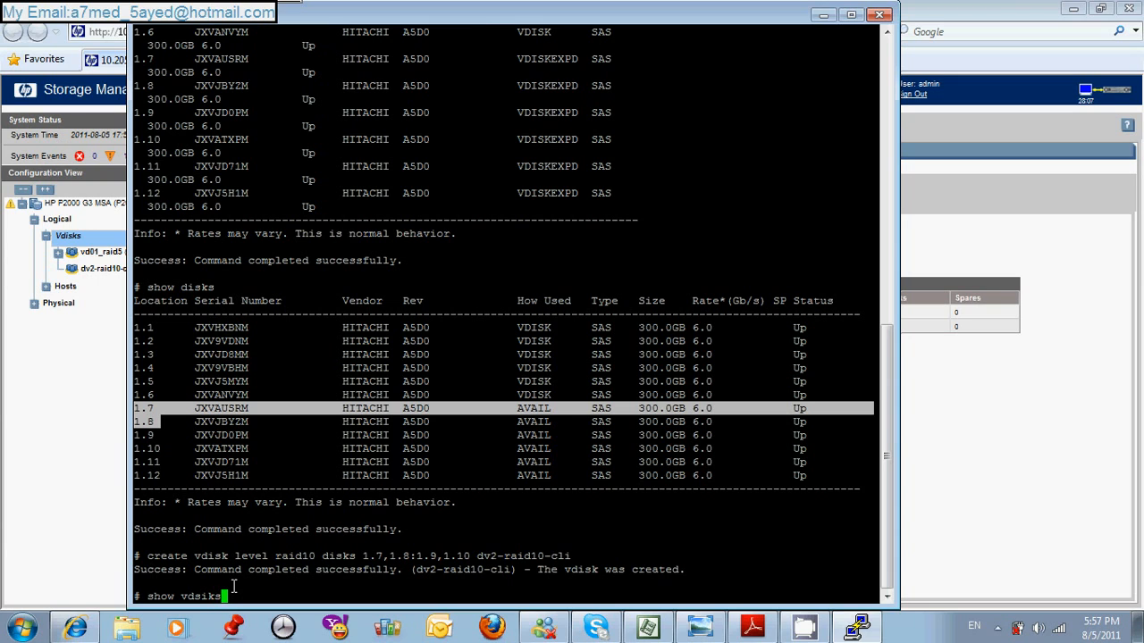
key("Return")
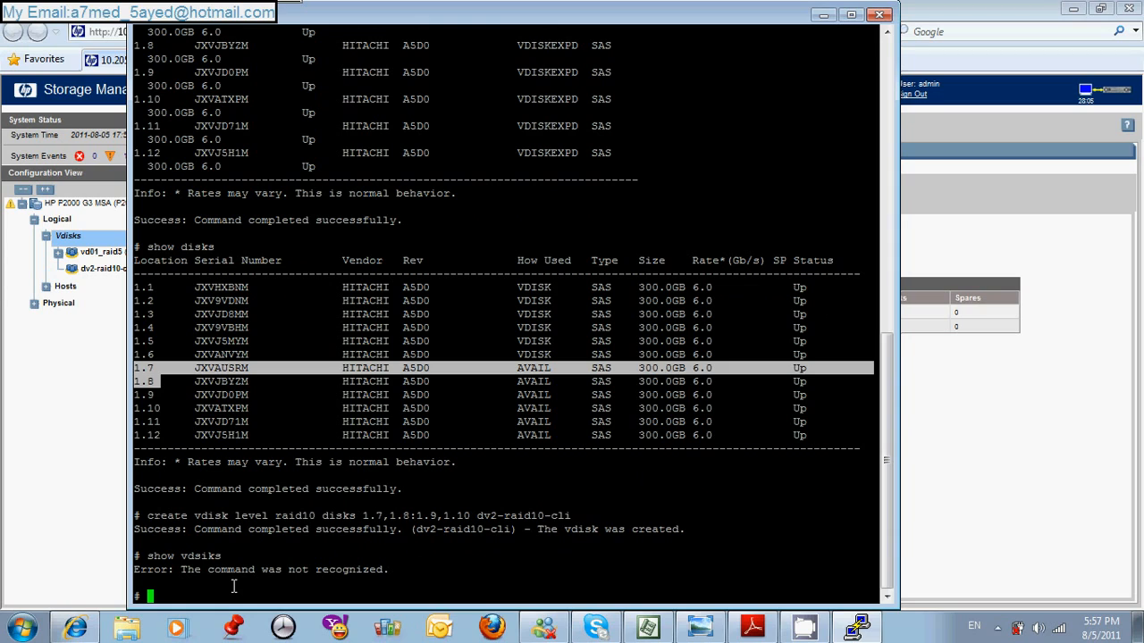
key("Up")
key("BackSpace")
key("BackSpace")
key("BackSpace")
key("BackSpace")
key("BackSpace")
type("disks")
key("Return")
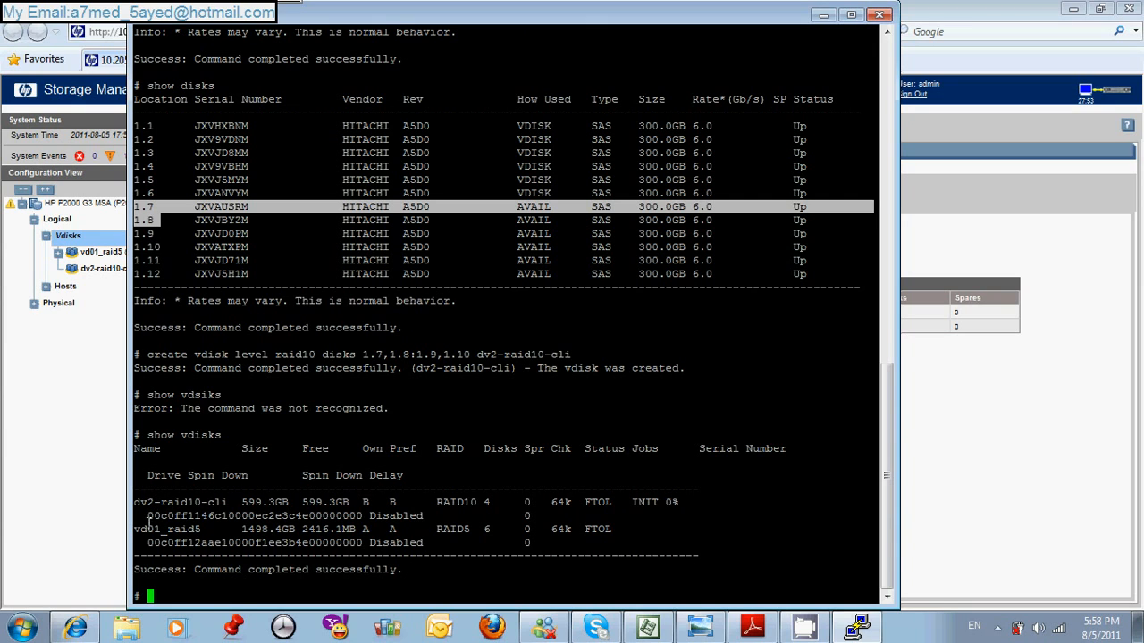
left_click_drag(166, 528, 148, 502)
left_click(58, 411)
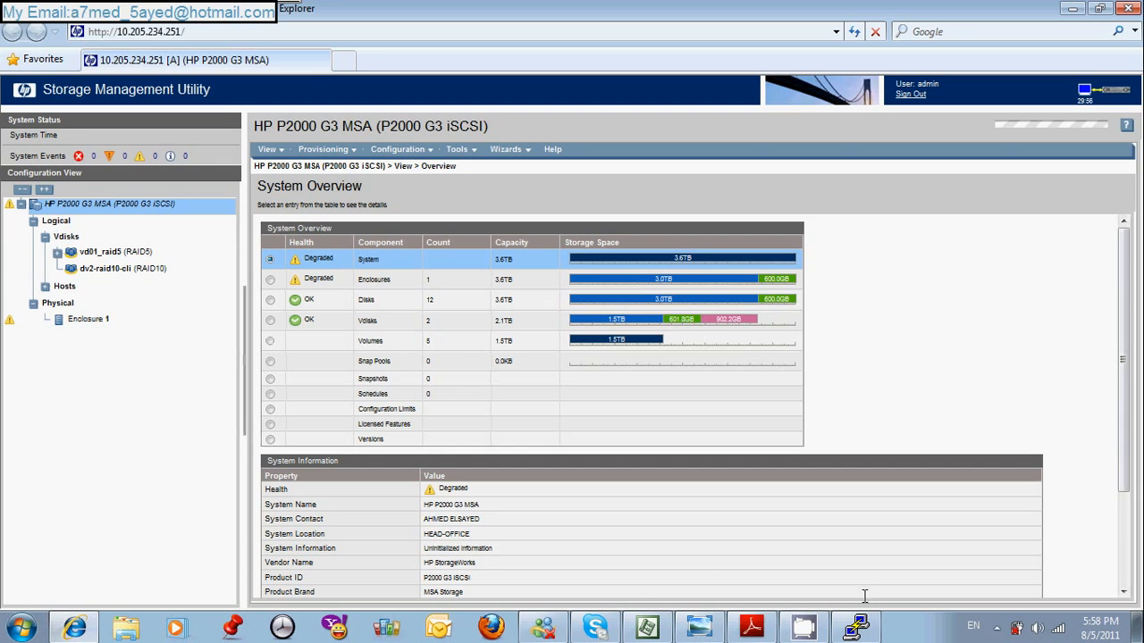
- Review the raid5 and raid10 create vdisk command examples under Create Vdisks in the Microsoft Project plan and collapse the provisioning commands
left_click(647, 627)
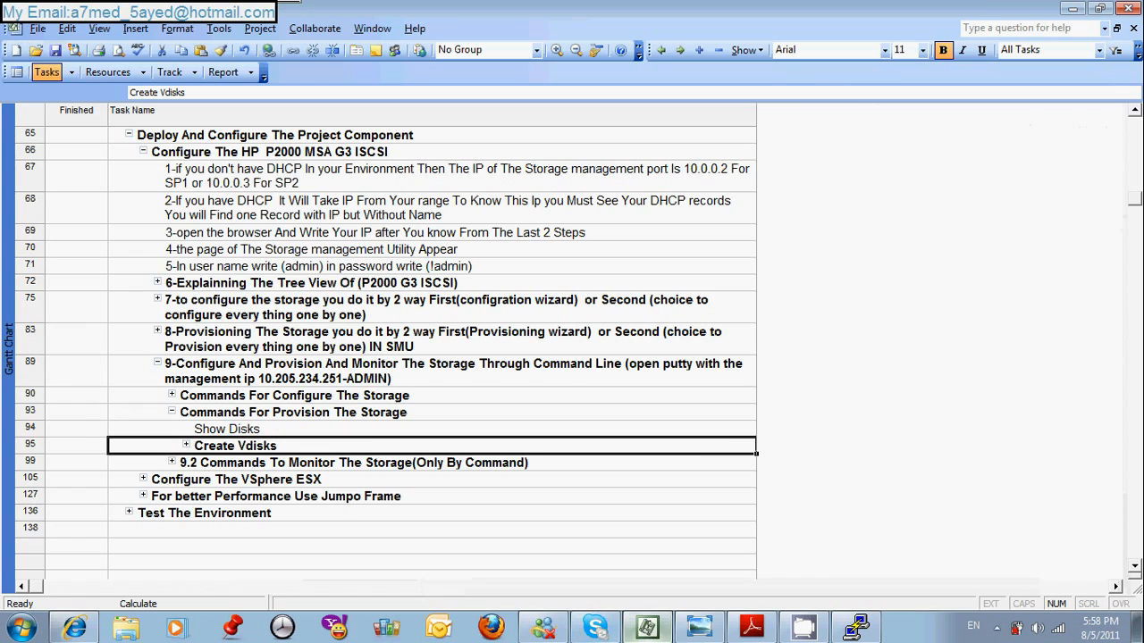
left_click(187, 446)
left_click(436, 482)
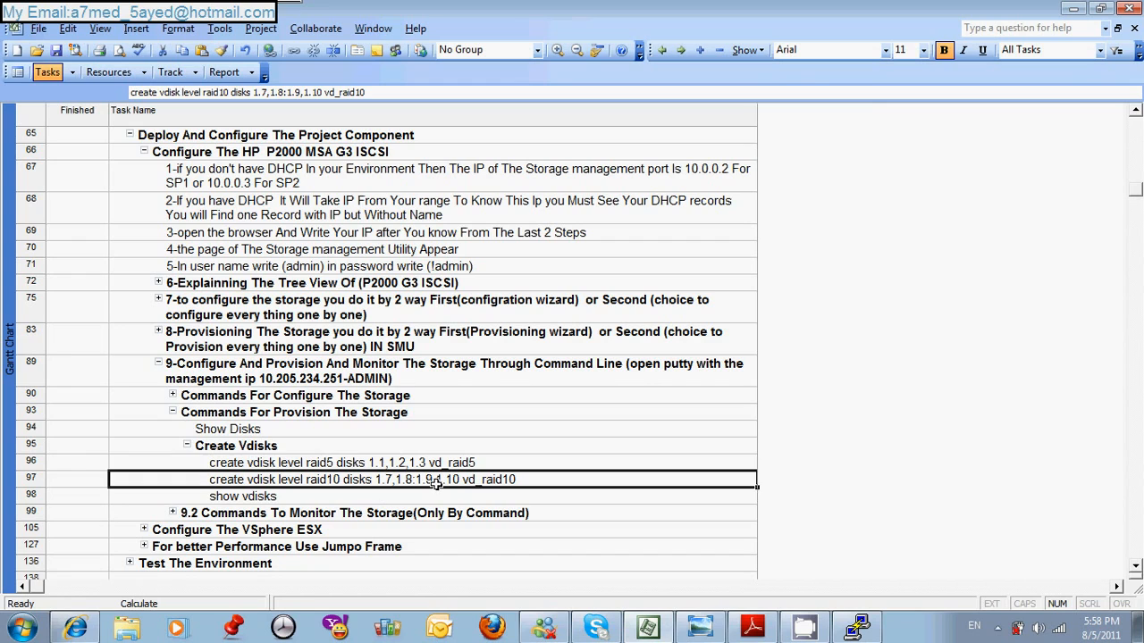
left_click(480, 463)
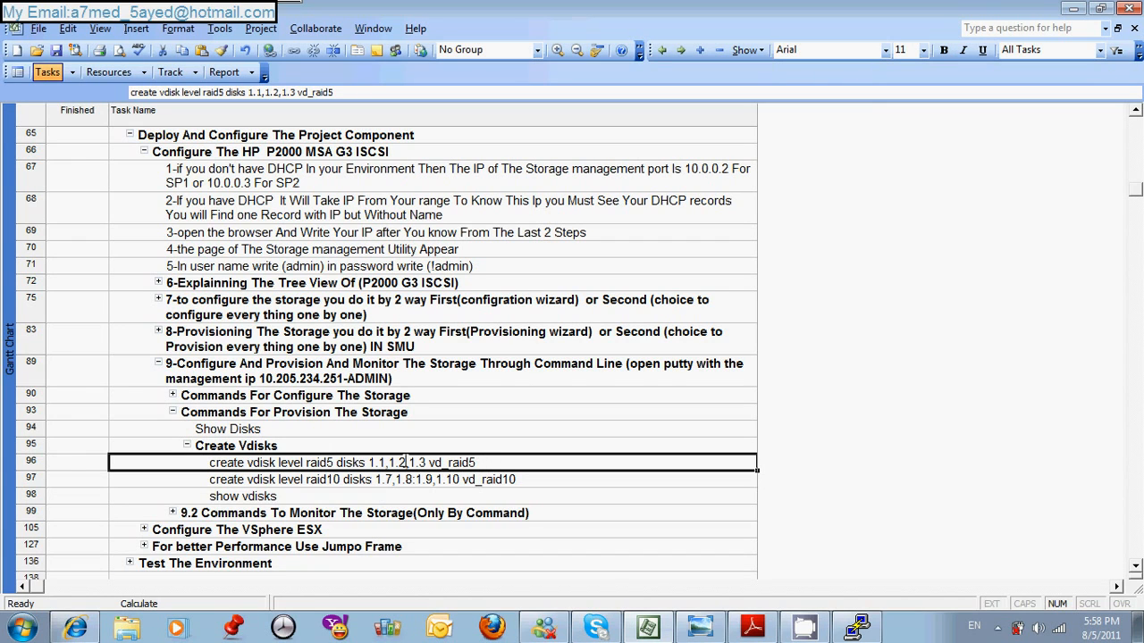
left_click(416, 479)
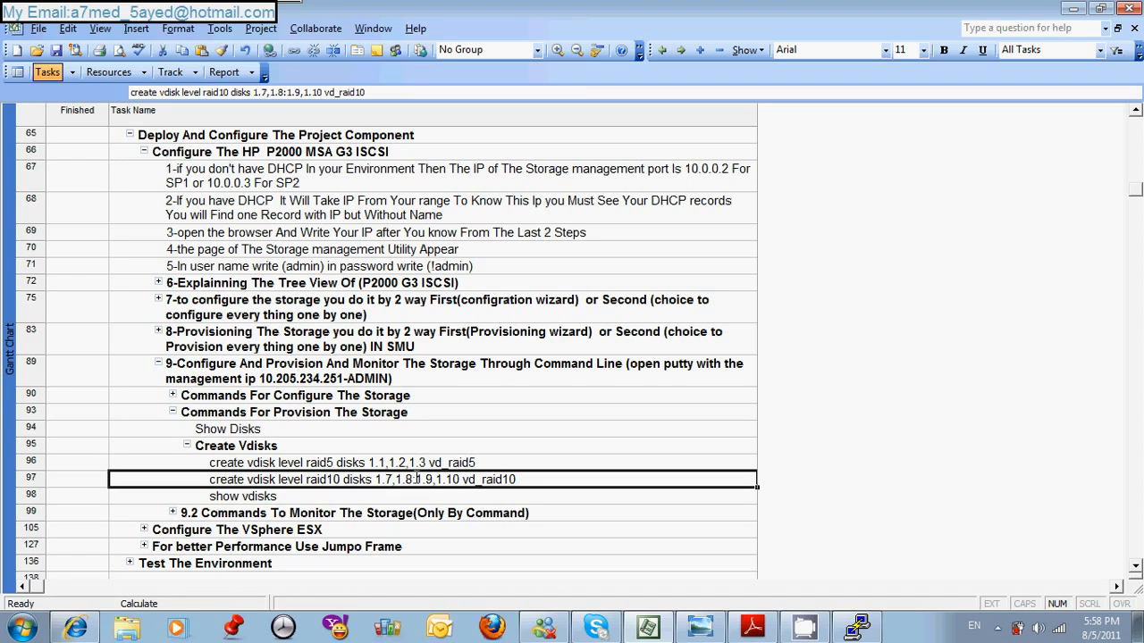
left_click(412, 479)
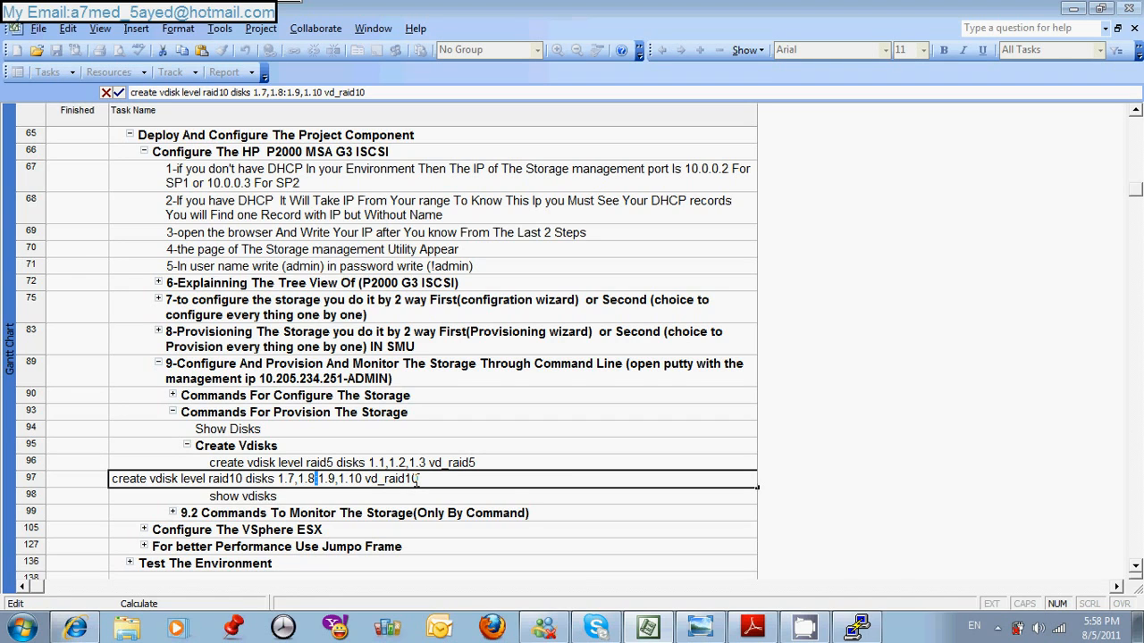
key("Return")
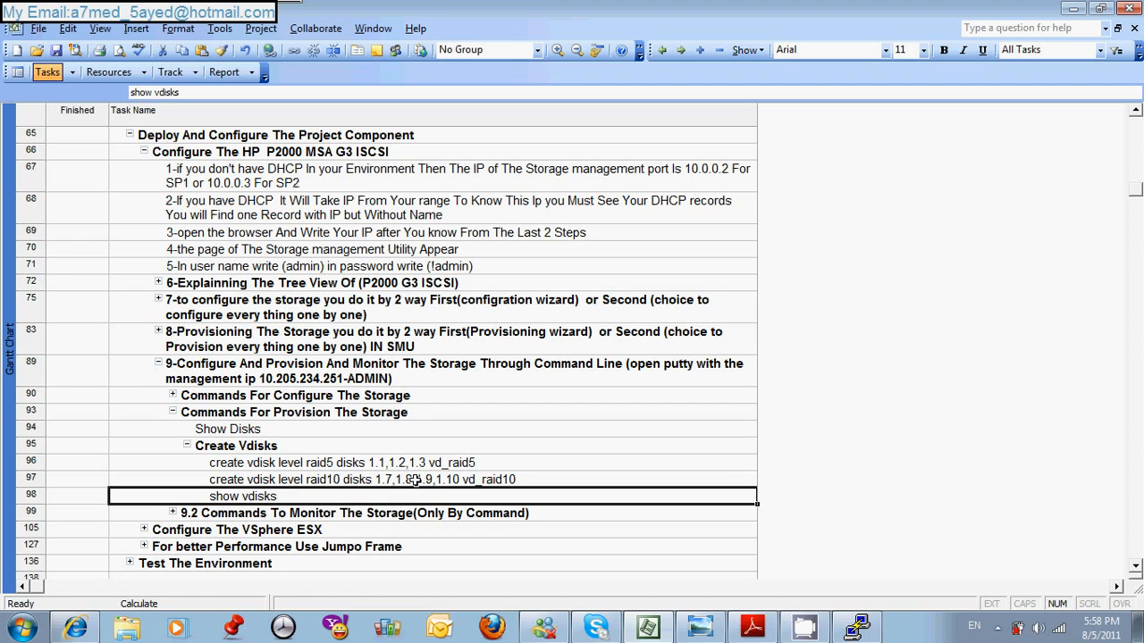
left_click(187, 446)
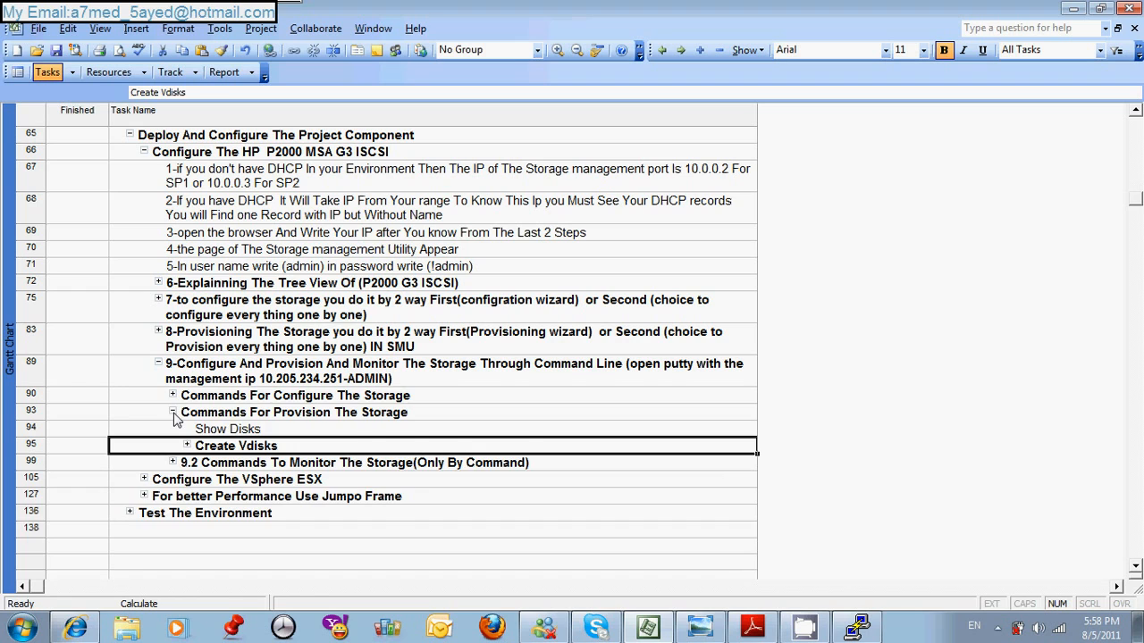
left_click(173, 413)
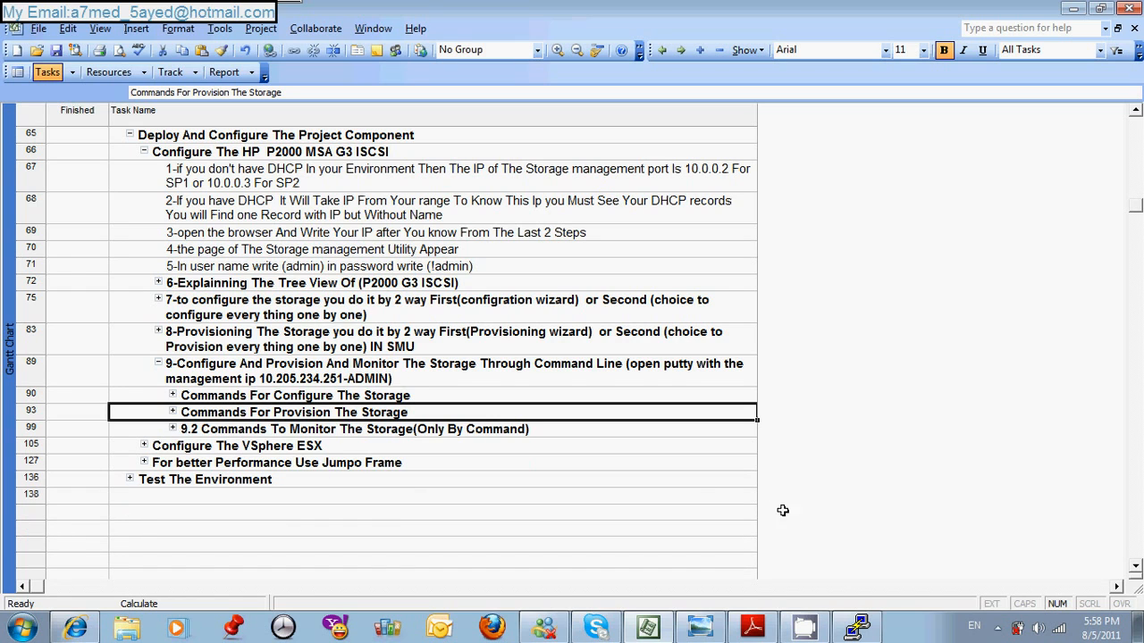
- Look over the bookmarked commands in the CLI Reference Guide PDF and expand task 9.2 for monitoring the storage in the project plan
left_click(753, 627)
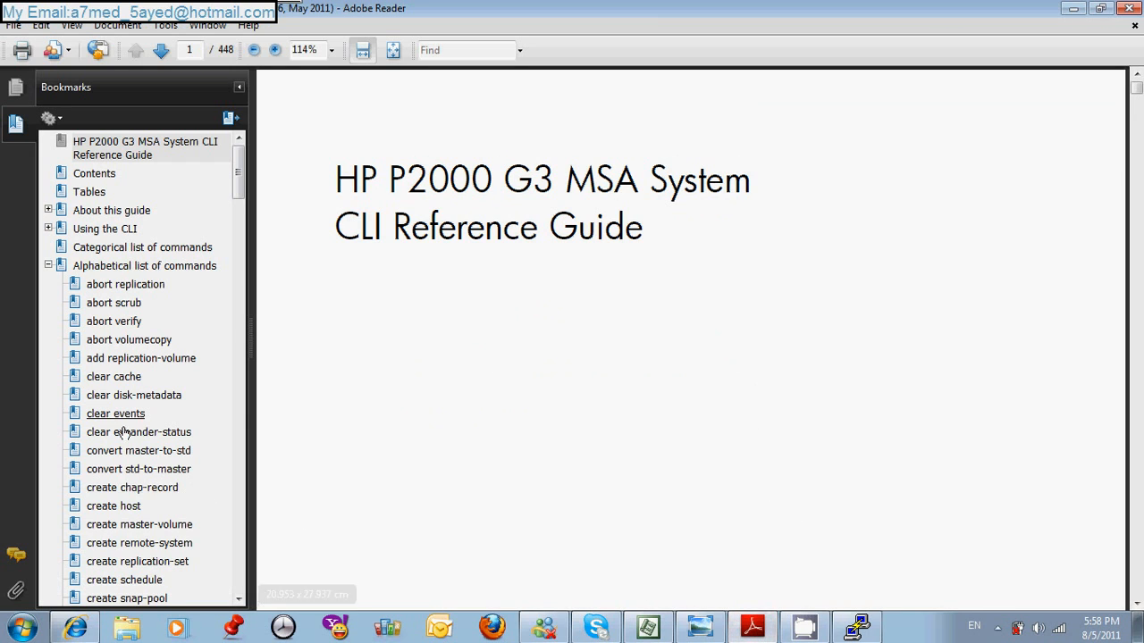
mouse_move(239, 194)
left_mouse_down()
mouse_move(252, 388)
mouse_move(243, 199)
left_mouse_up()
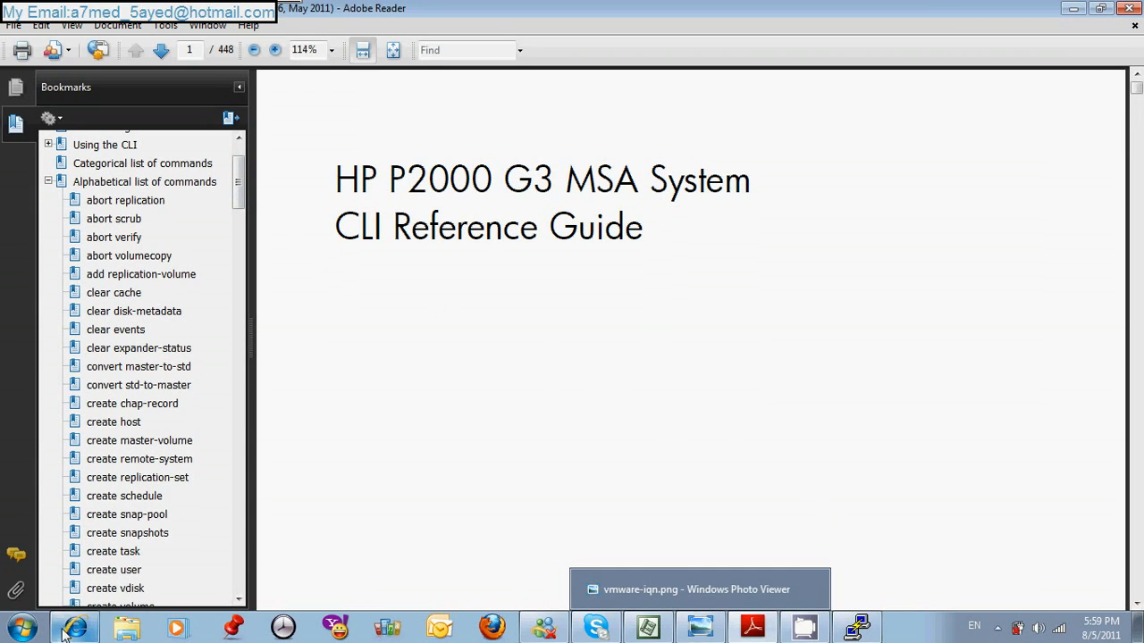
left_click(650, 622)
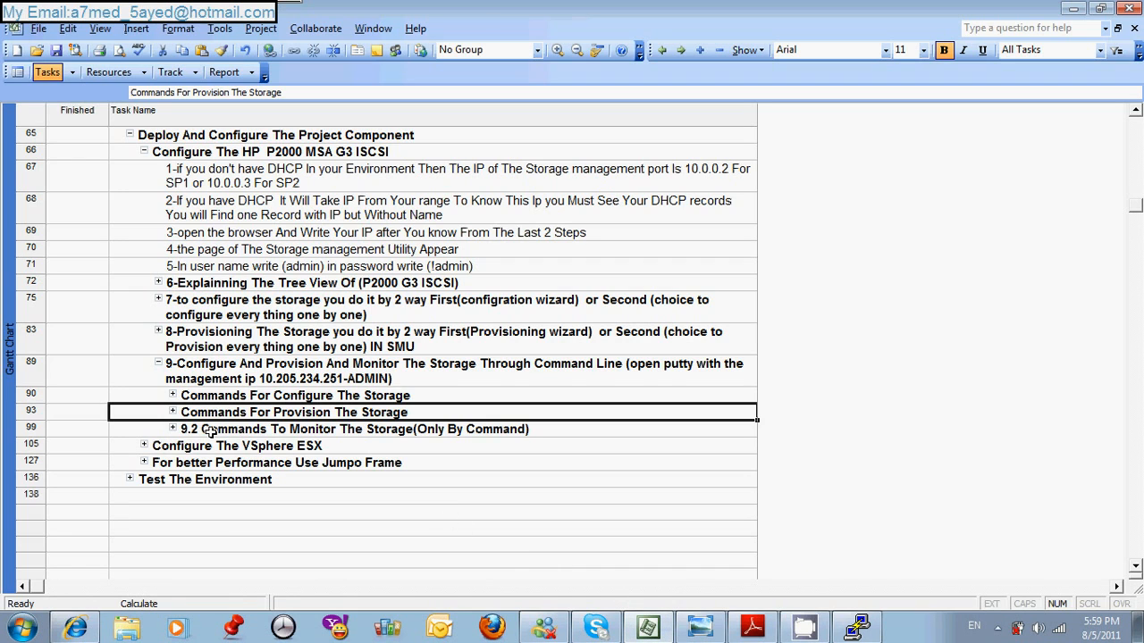
left_click(172, 429)
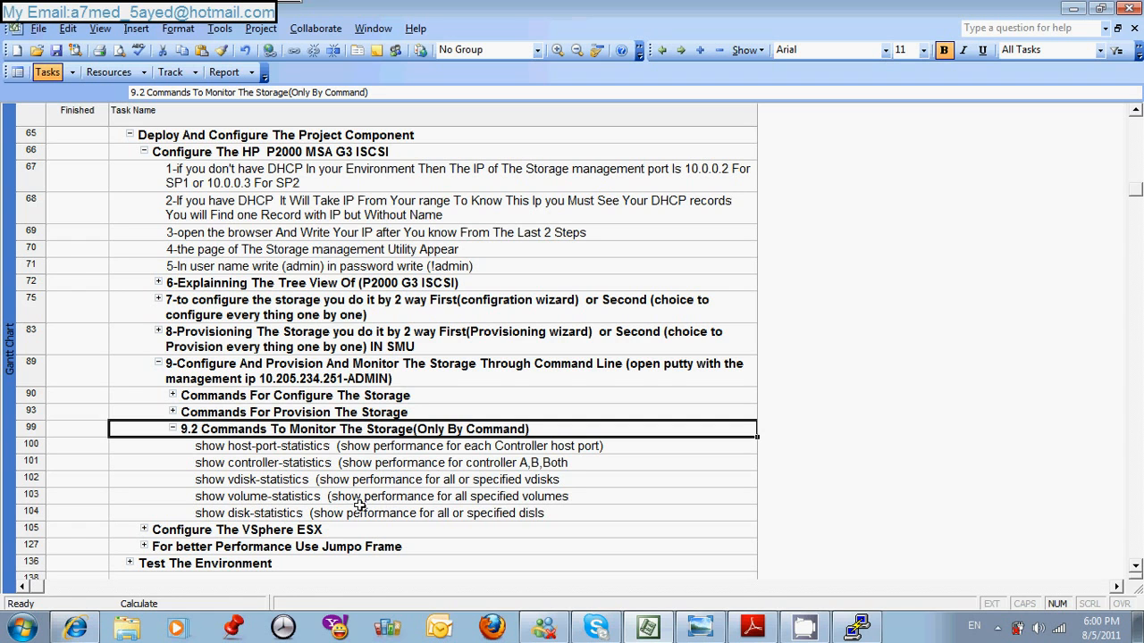
- Switch to the PuTTY session, move its window clear of the plan's command list and run show vdisk-statistics
left_click(855, 630)
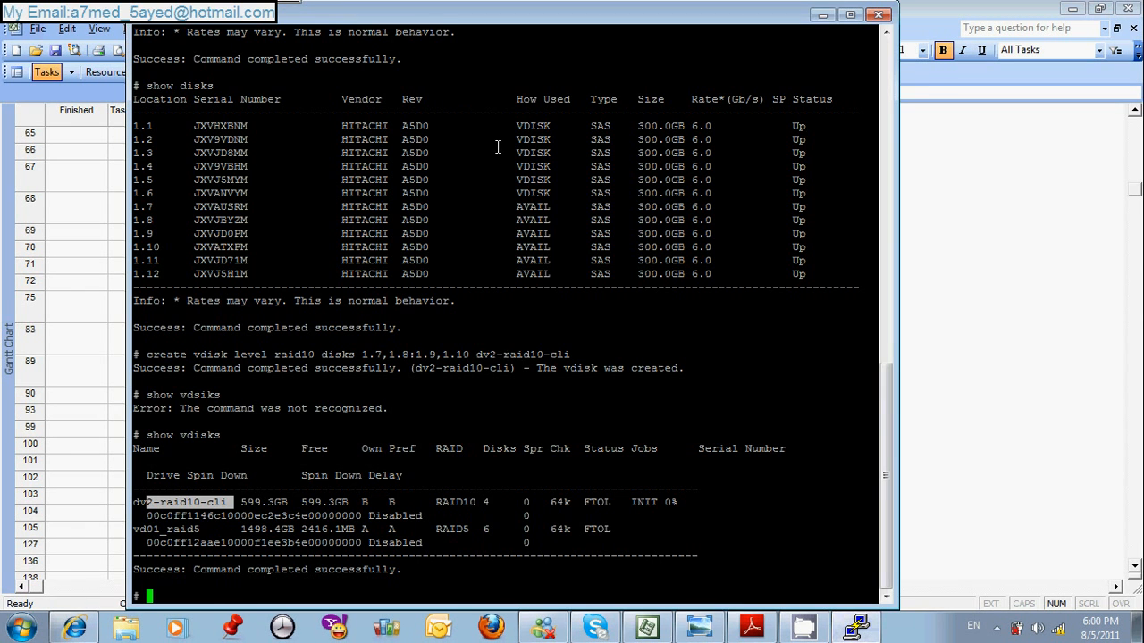
left_click_drag(380, 16, 542, 6)
type("show ")
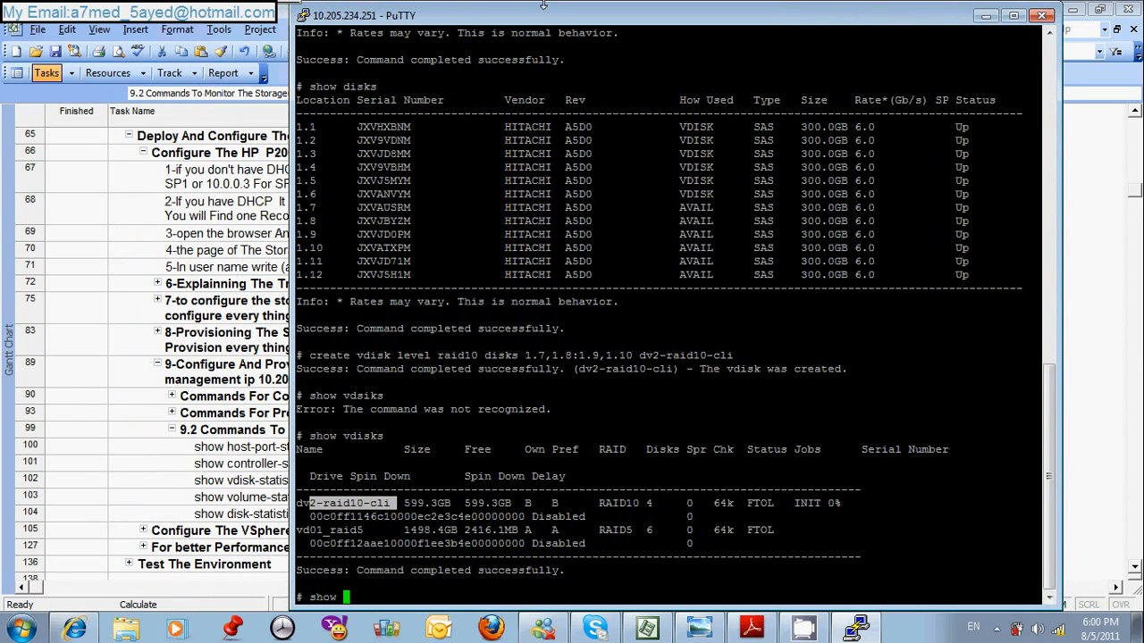
type("vd")
type("isk")
left_click_drag(551, 13, 614, 7)
type("-st")
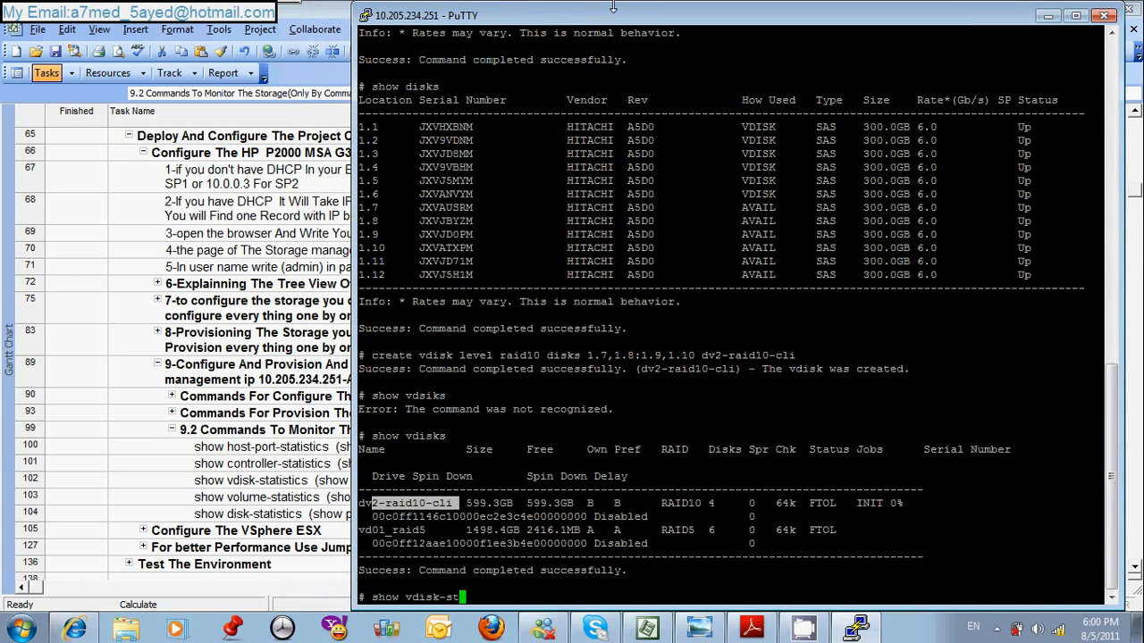
type("atistics")
key("Return")
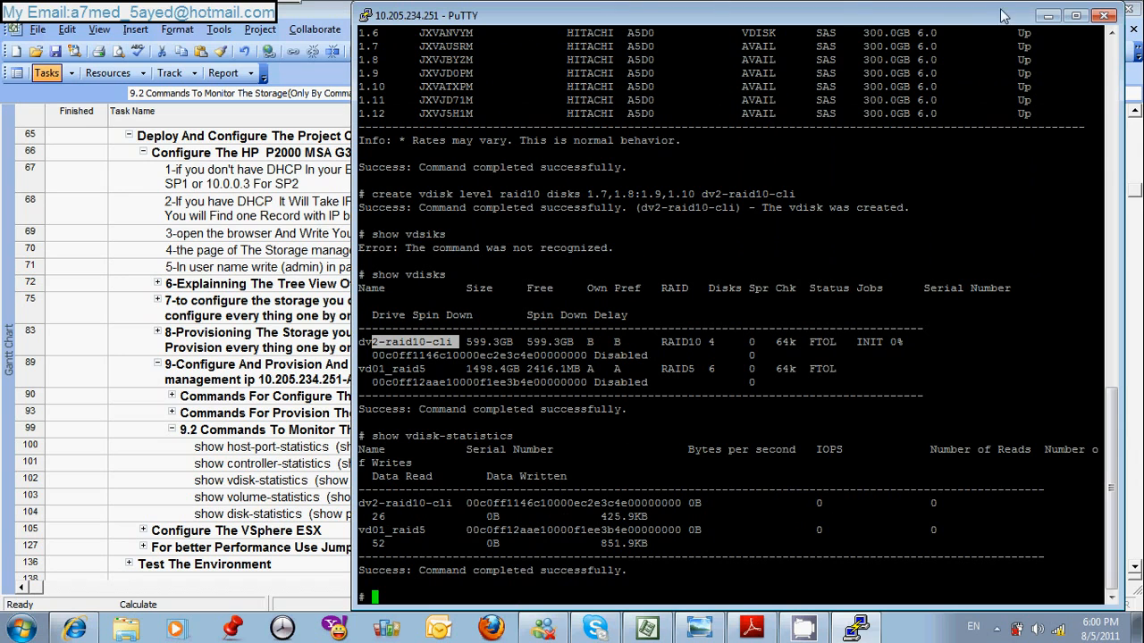
- Highlight the IOPS column heading in the statistics output, minimize PuTTY and collapse the 9.2 monitoring commands in the plan
double_click(829, 448)
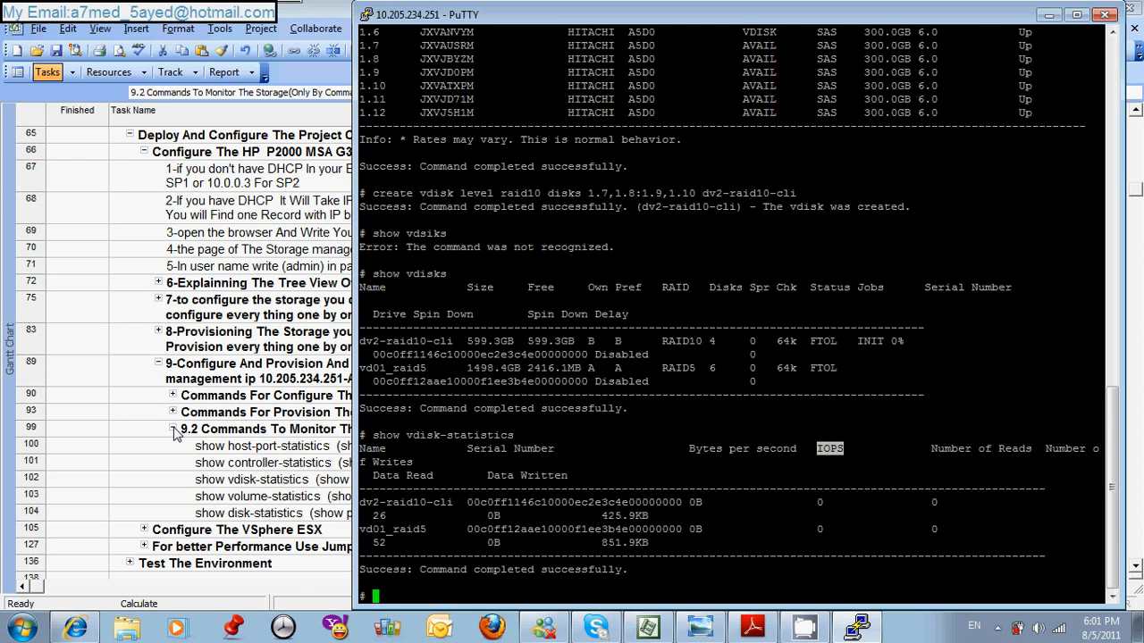
left_click(1047, 16)
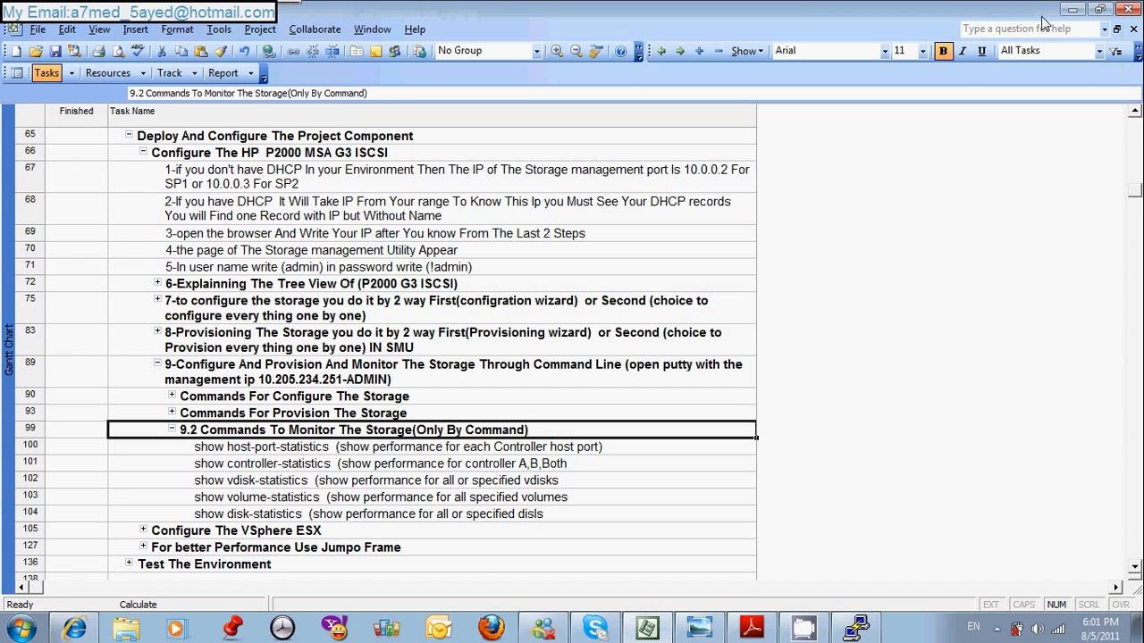
left_click(172, 429)
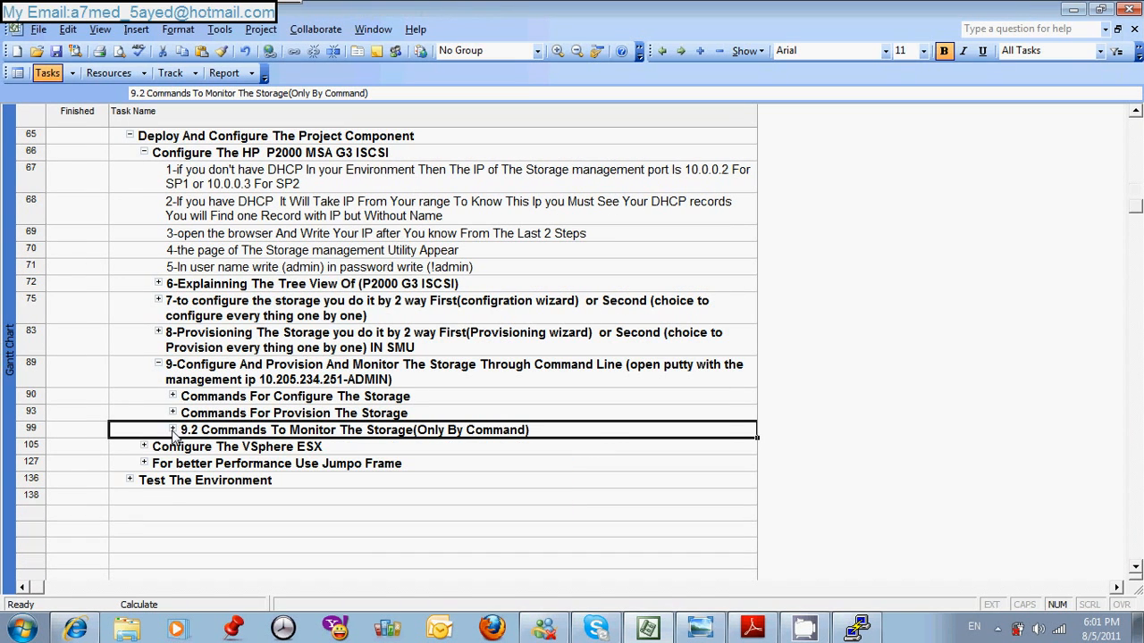